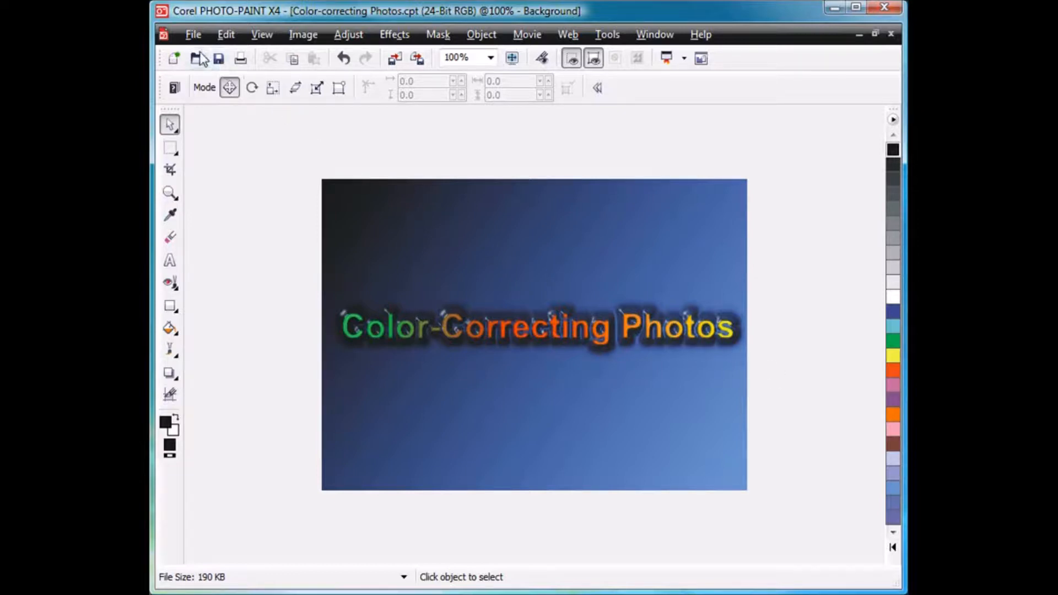
Start acquiring a new image from the scanner.
click(193, 34)
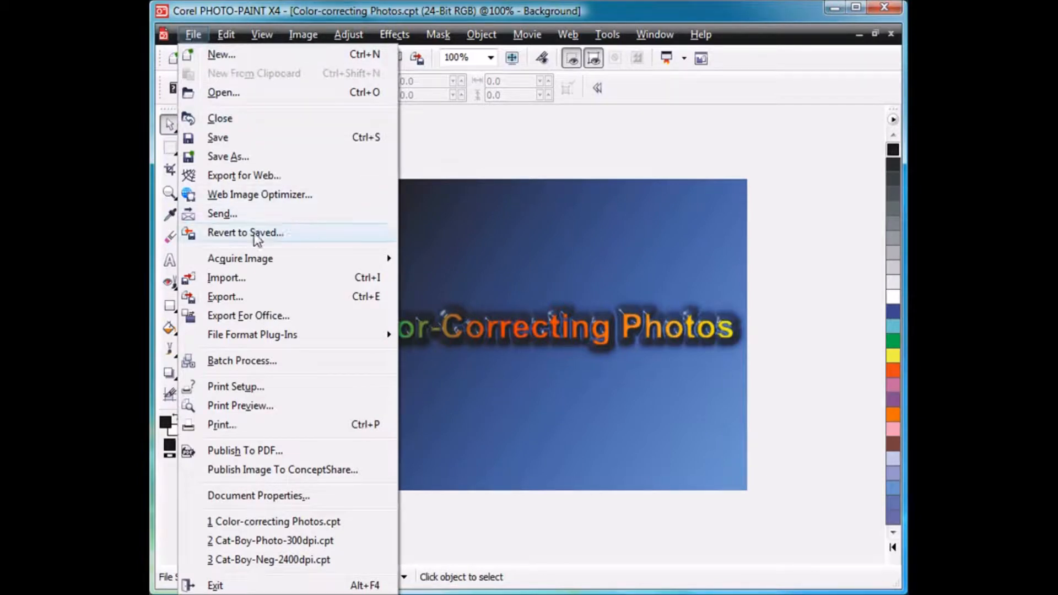
mouse_move(307, 257)
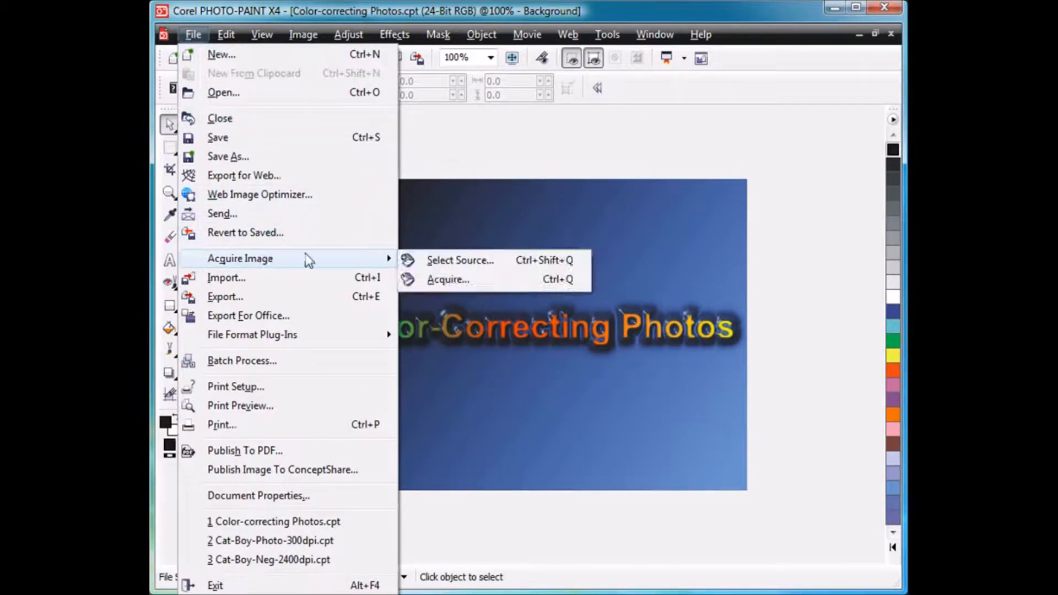
click(447, 279)
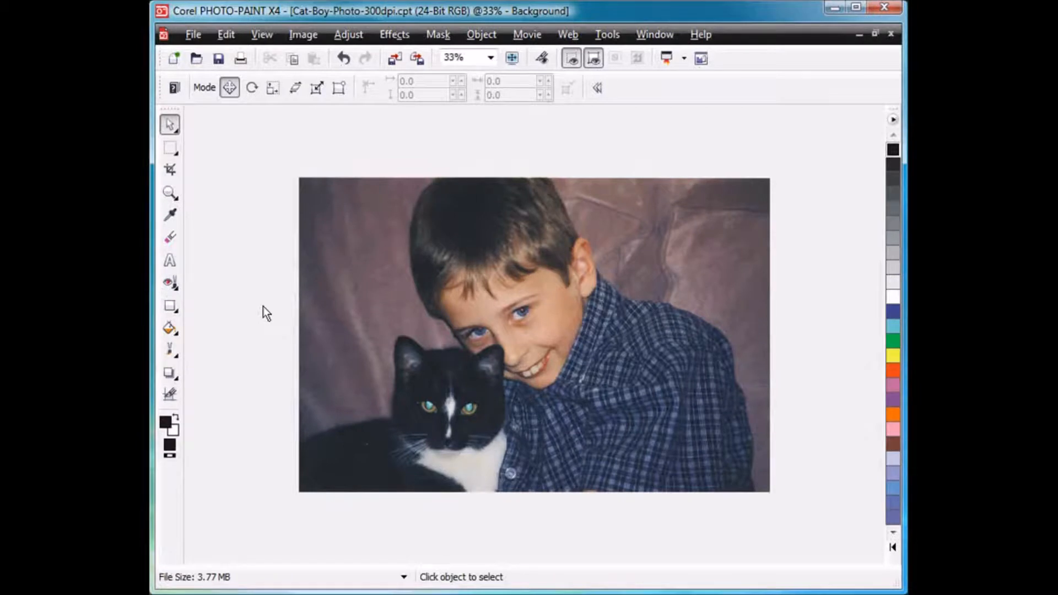
Compare the photo scan with the negative scan, and examine the photo scan's histogram in the Tone Curve settings.
key(ctrl+Tab)
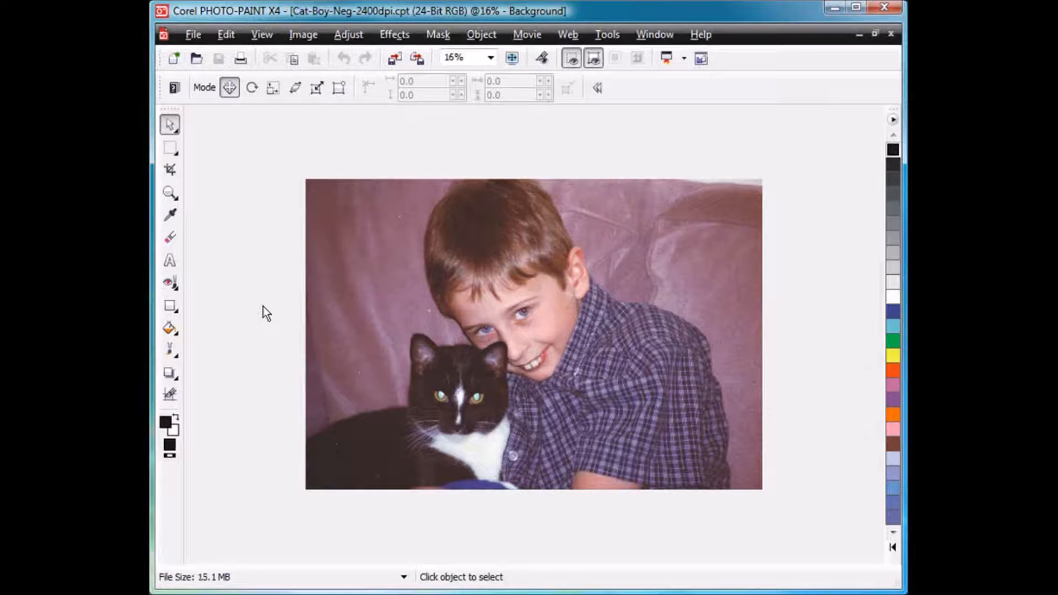
key(ctrl+Tab)
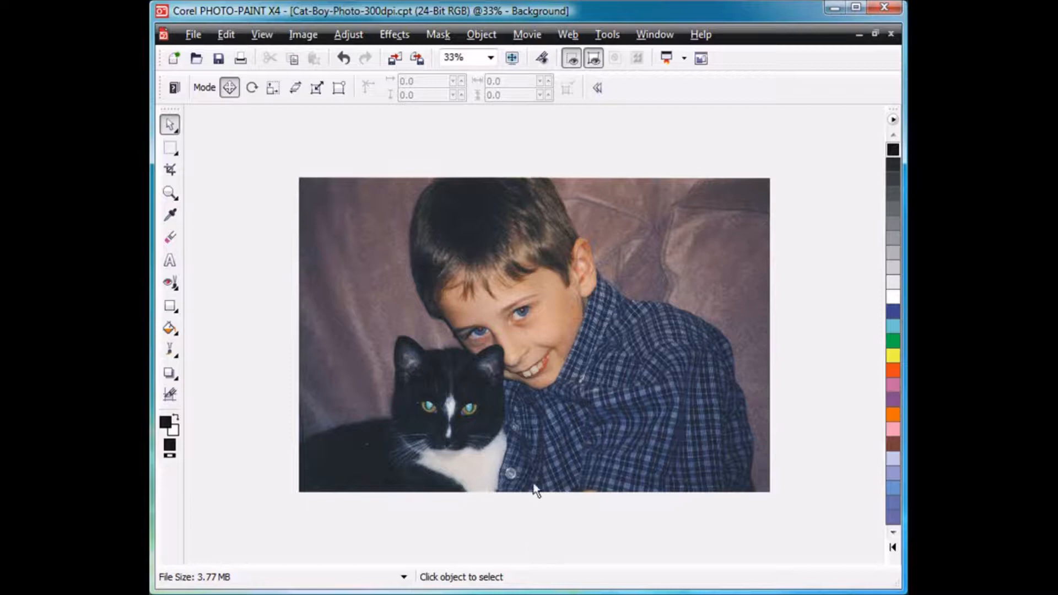
click(348, 35)
click(409, 203)
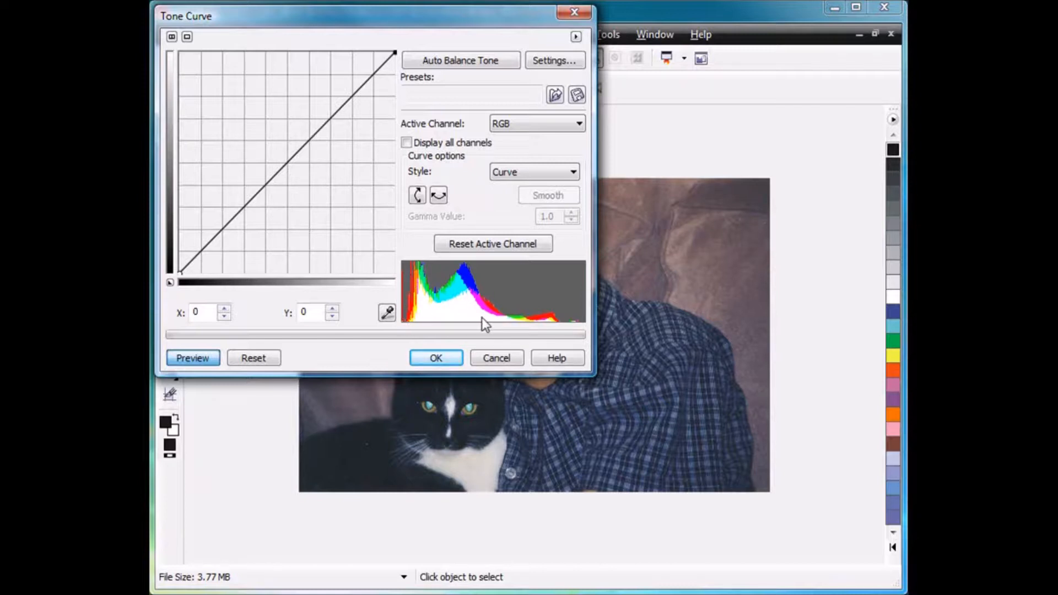
click(496, 358)
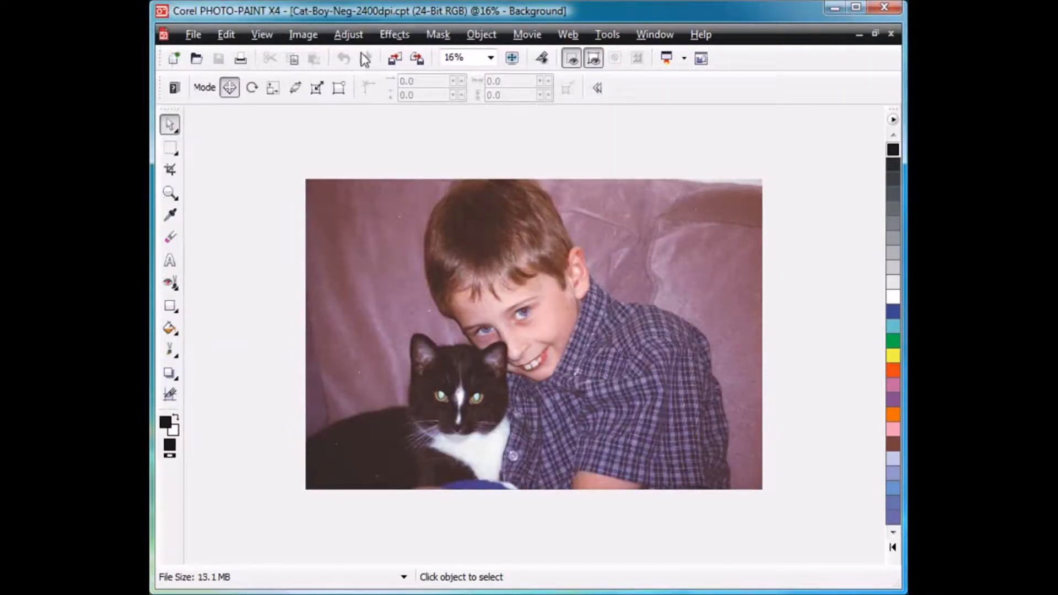
Examine the histogram of Cat-Boy-Neg-2400dpi.cpt in the Tone Curve settings without applying any change.
click(353, 34)
click(392, 202)
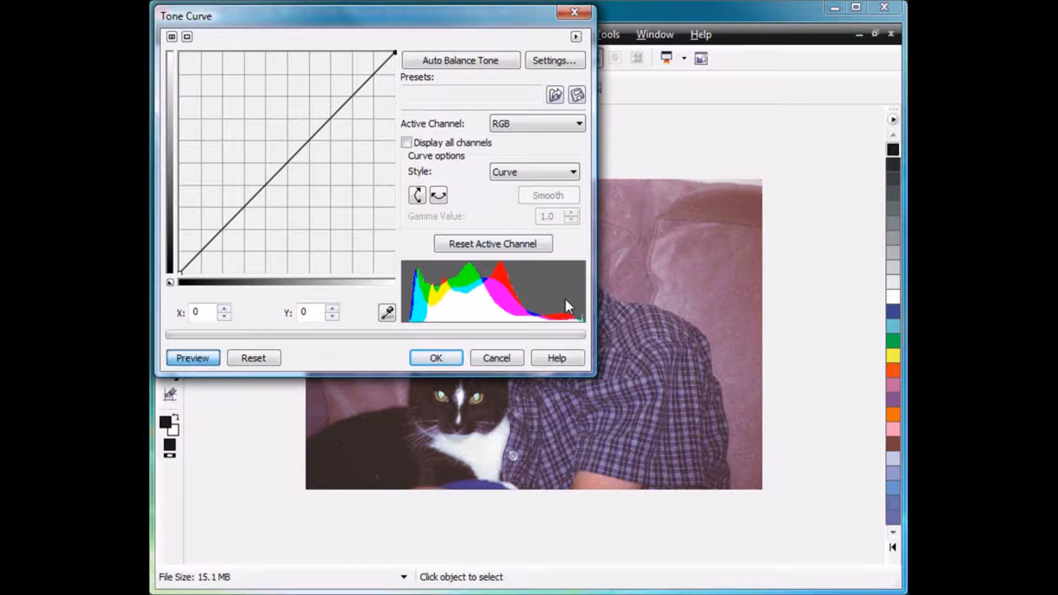
click(499, 359)
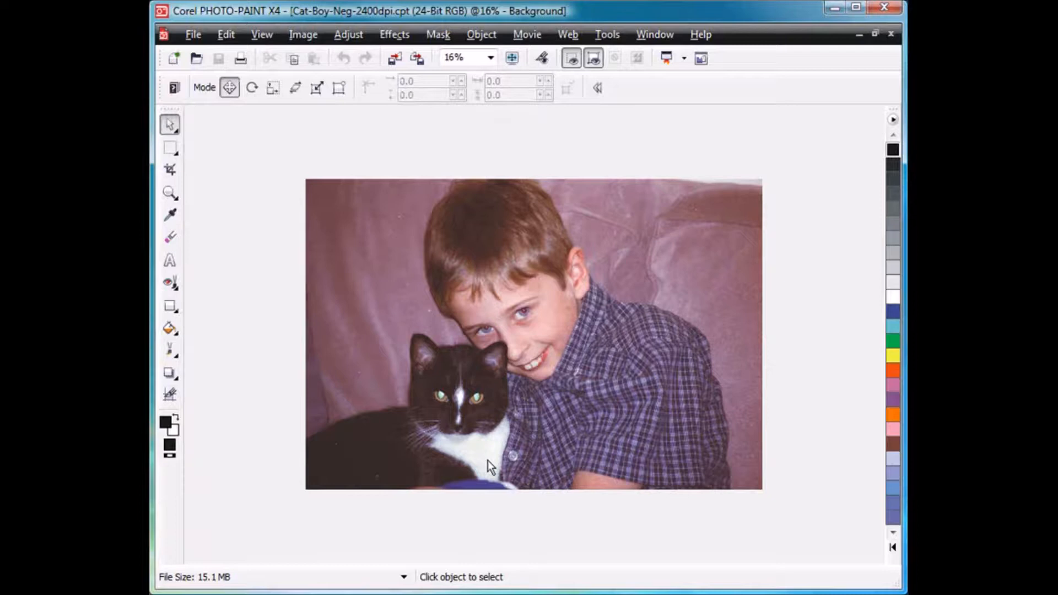
Compare the boy's eye up close in the negative scan and the photo scan, and return both to full view.
click(169, 193)
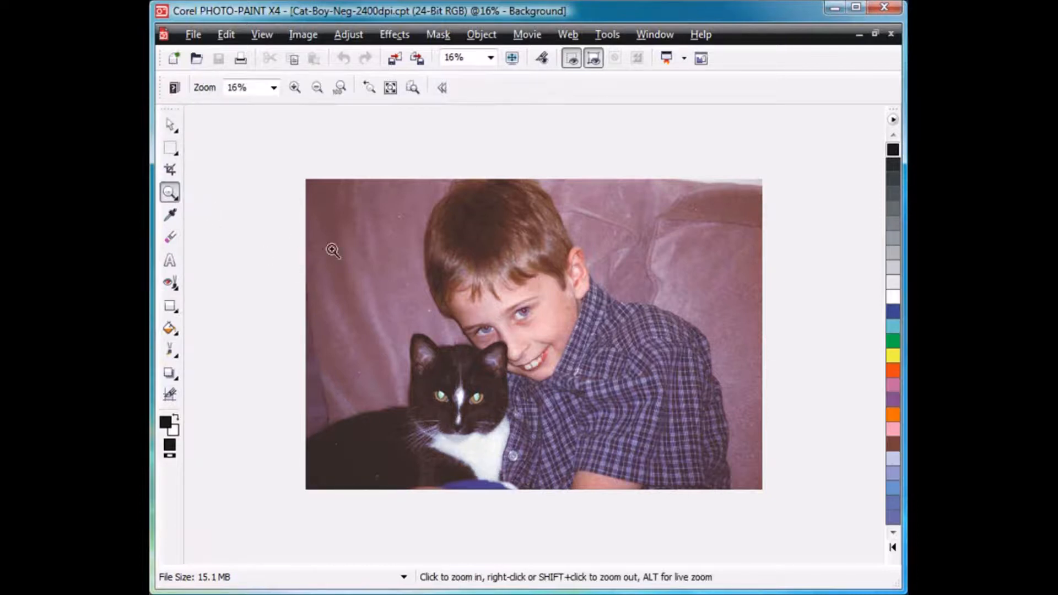
drag(498, 299, 543, 329)
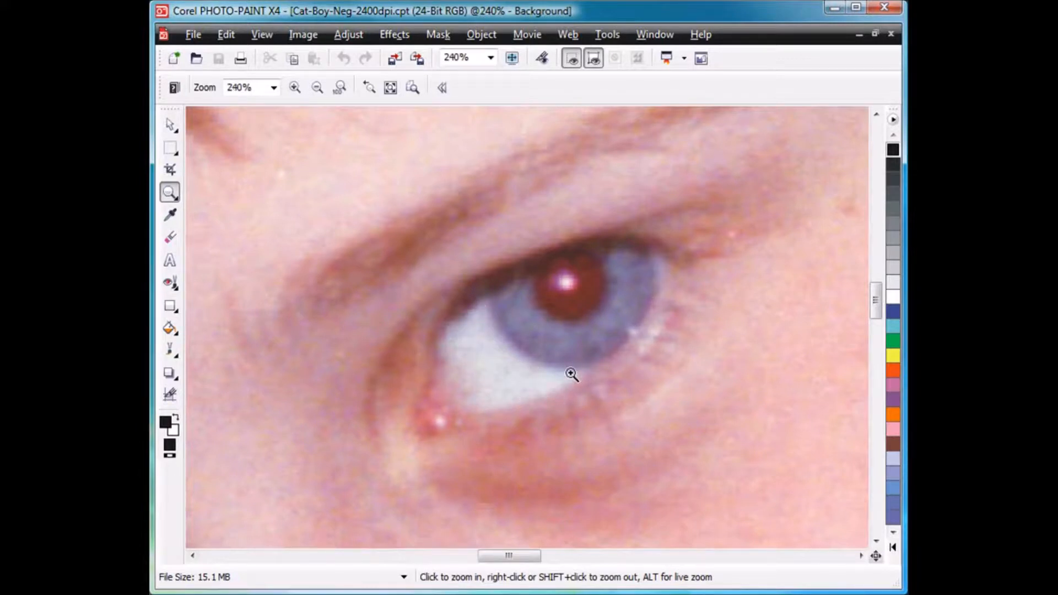
key(ctrl+Tab)
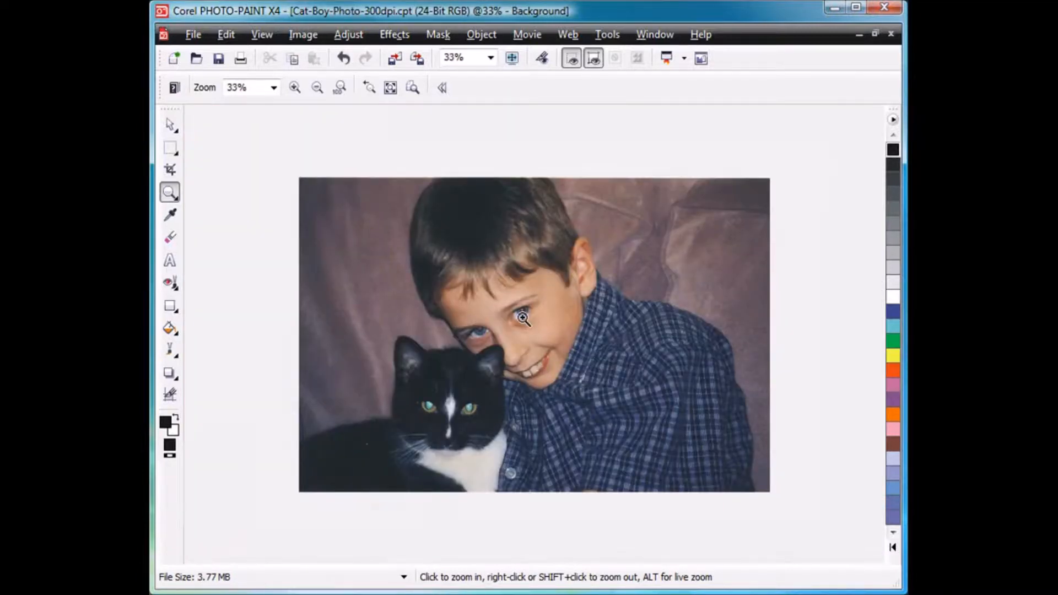
drag(506, 303, 543, 326)
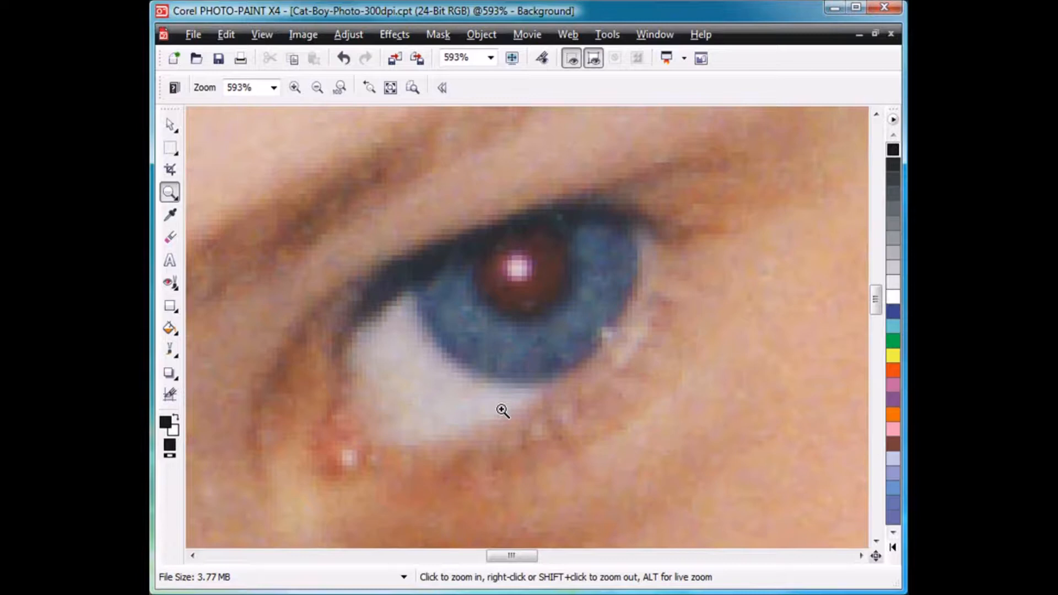
key(F4)
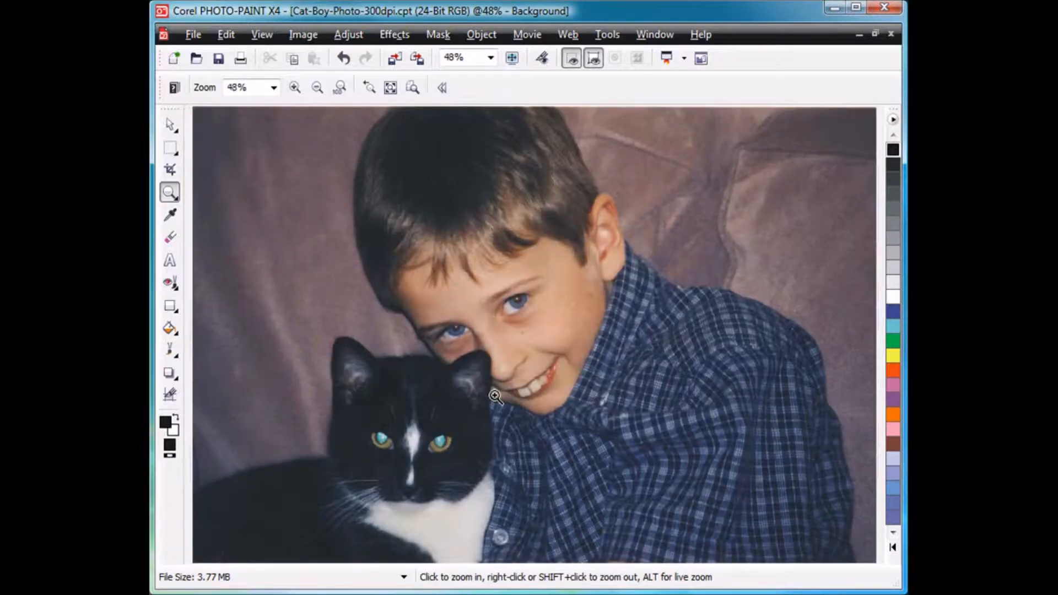
key(ctrl+Tab)
key(F4)
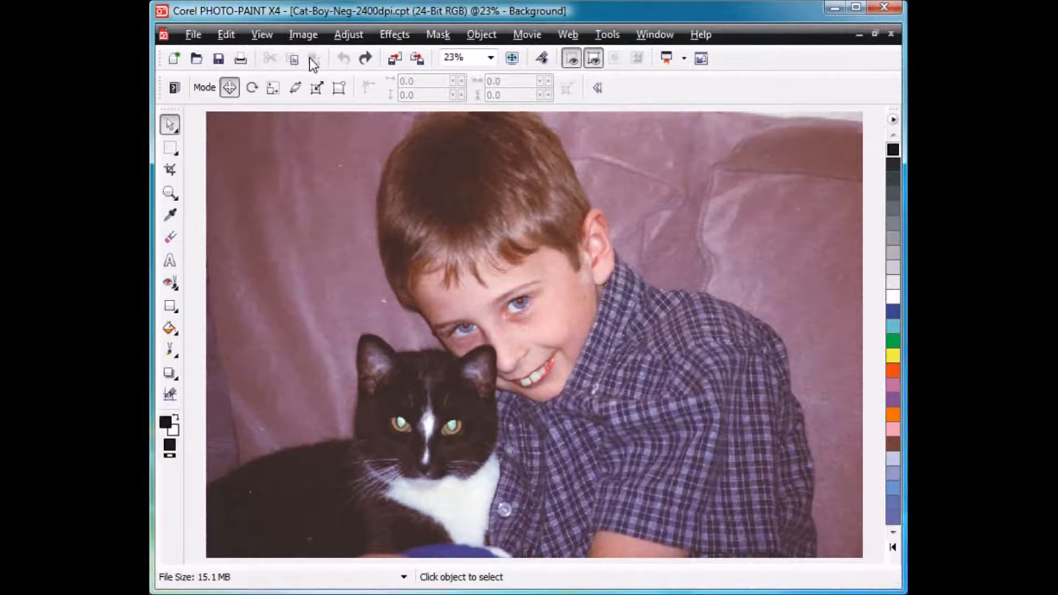
click(303, 35)
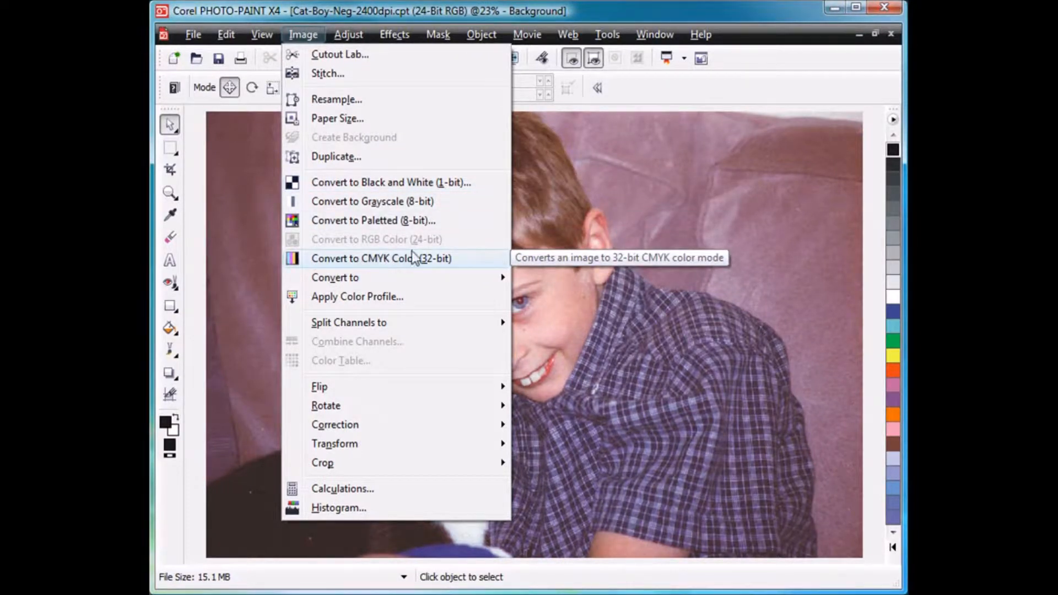
click(597, 166)
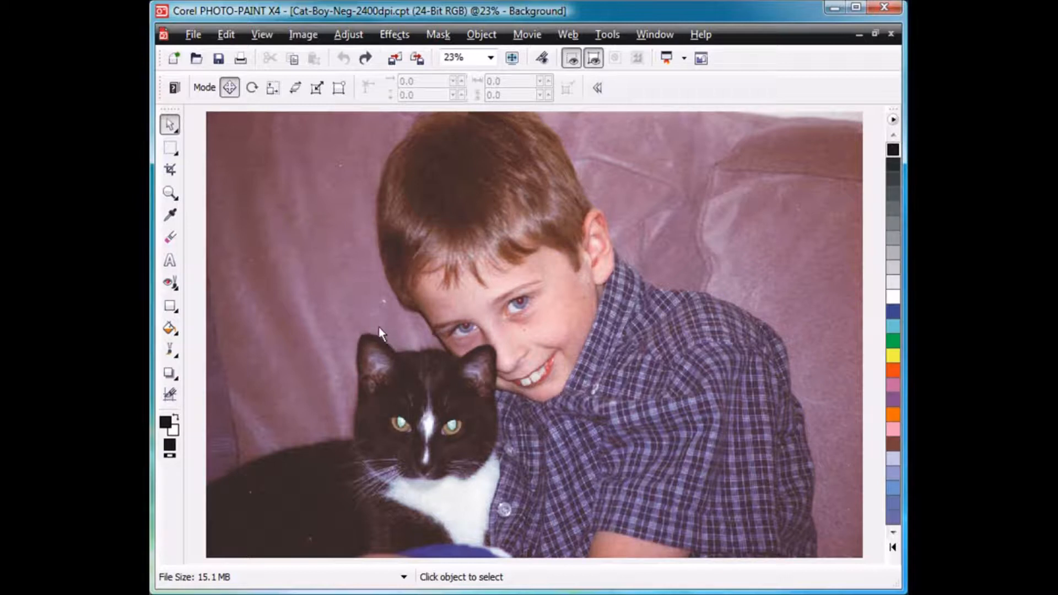
Crop the edges of the negative scan to about 16.2 × 11.2 mm and apply Auto Adjust to it.
click(170, 171)
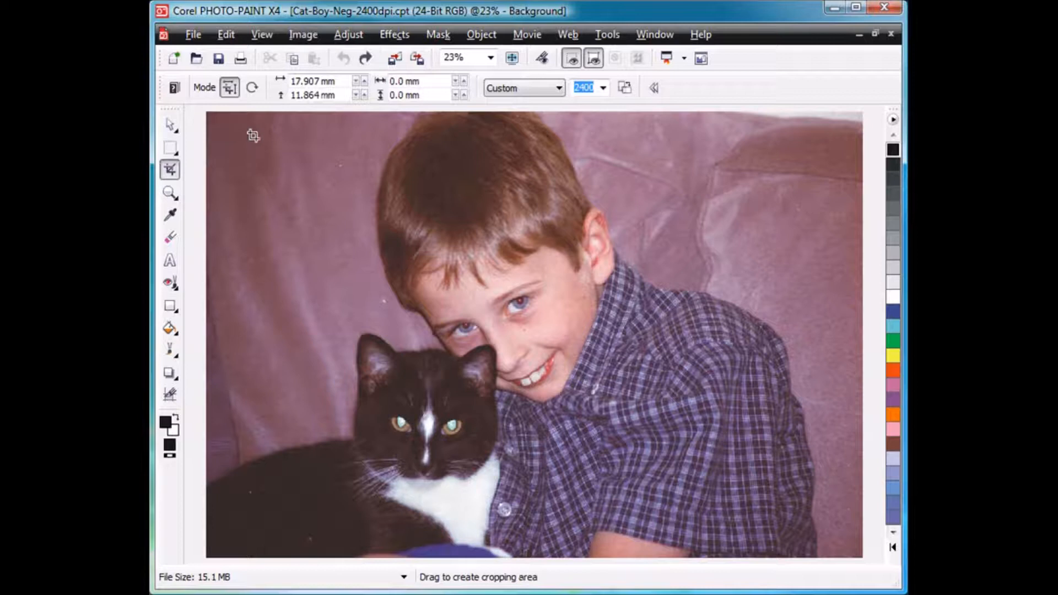
drag(243, 116, 841, 539)
double_click(793, 501)
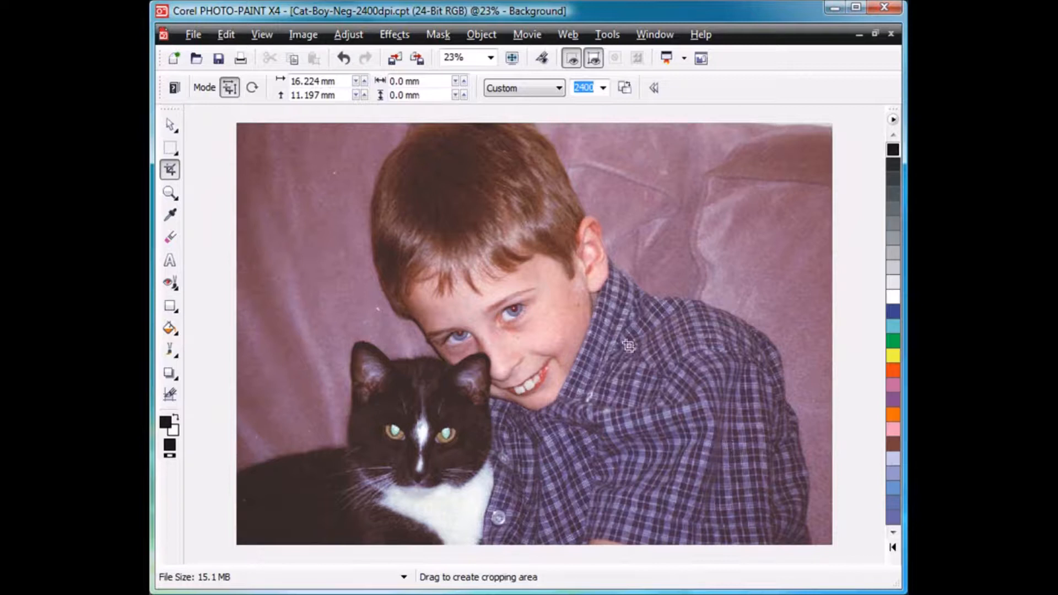
click(348, 37)
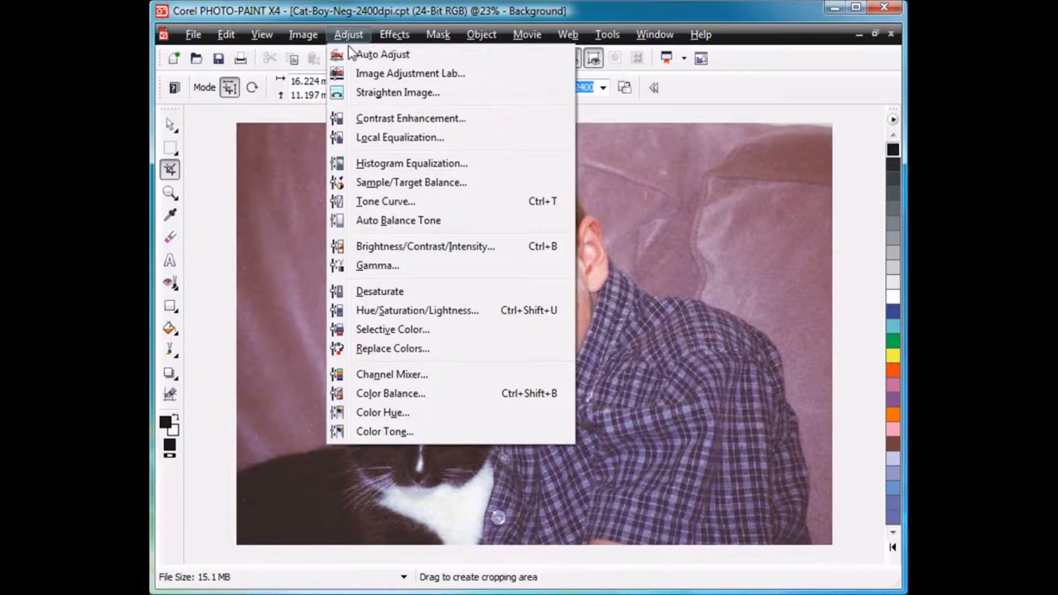
click(385, 55)
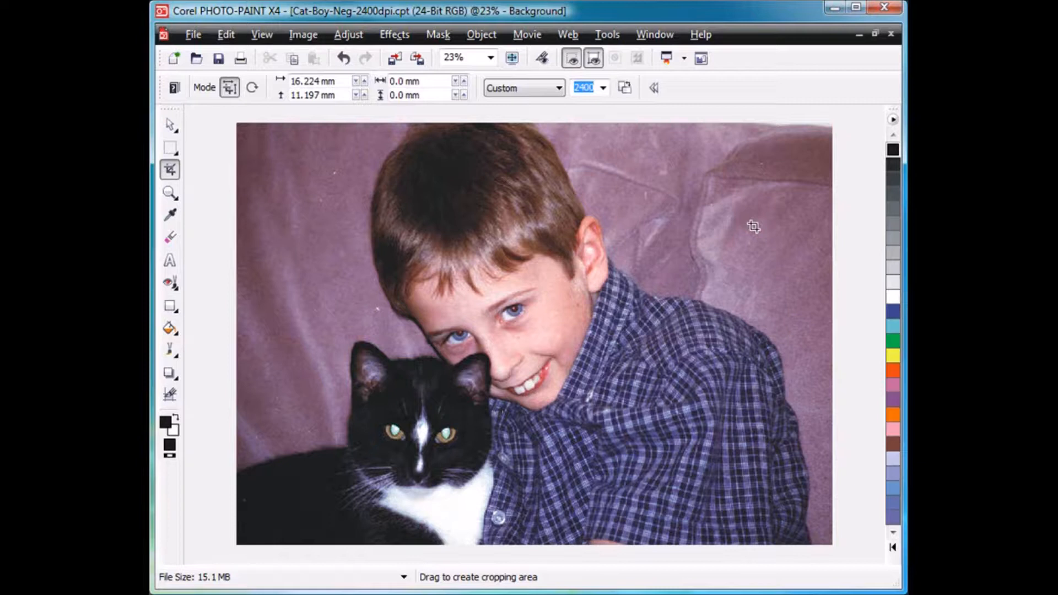
Open the negative scan in the Image Adjustment Lab and show it in the before and after full preview.
click(355, 35)
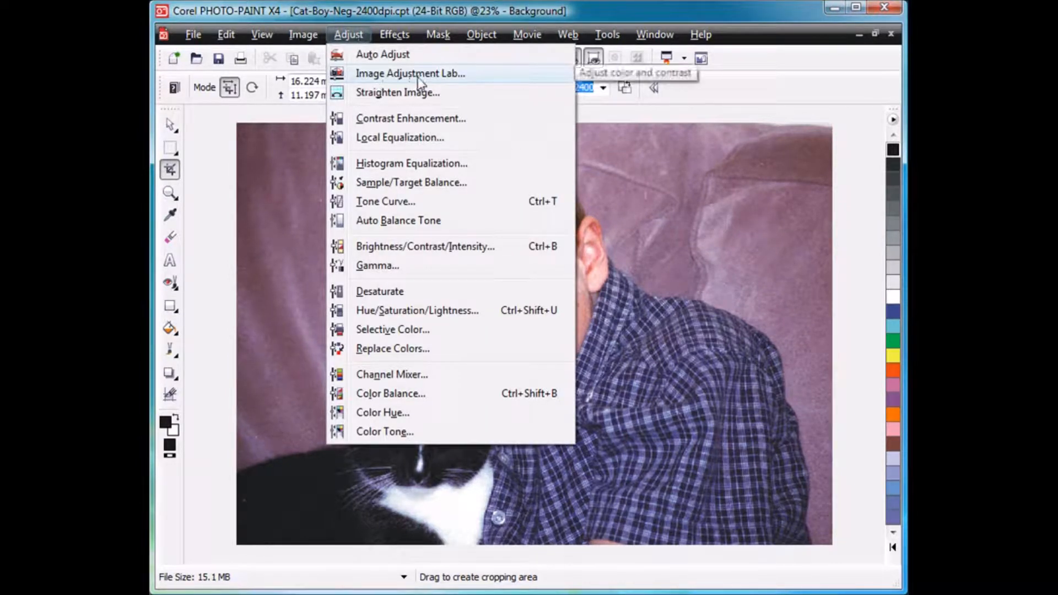
click(419, 77)
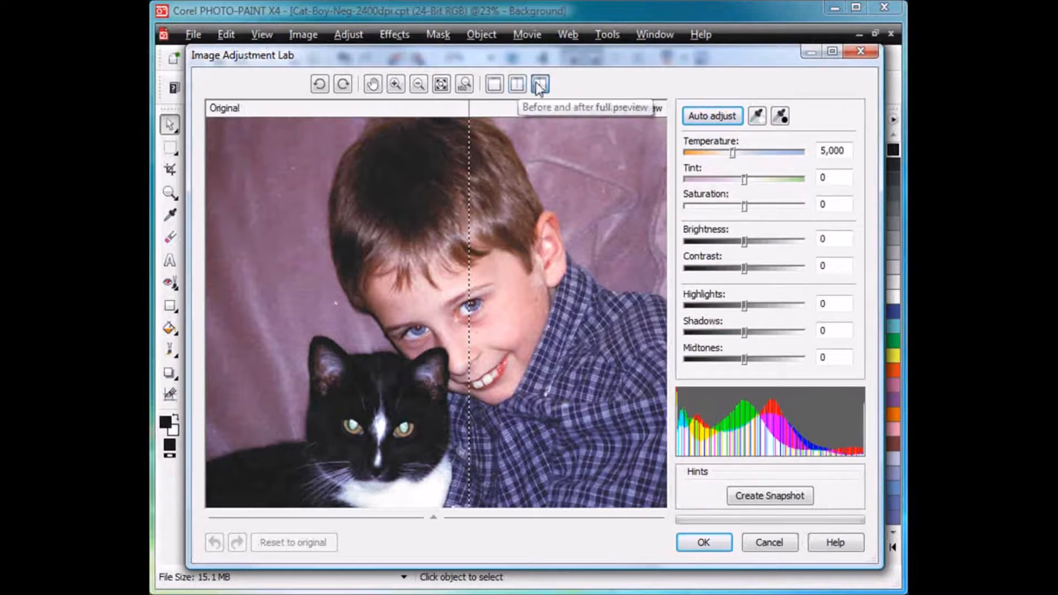
click(517, 84)
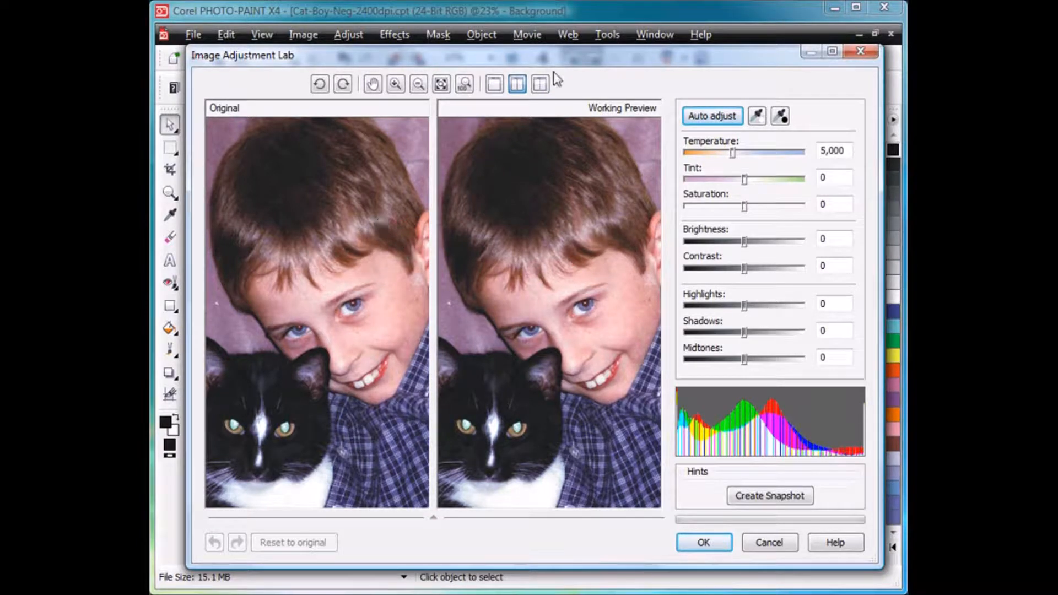
click(540, 84)
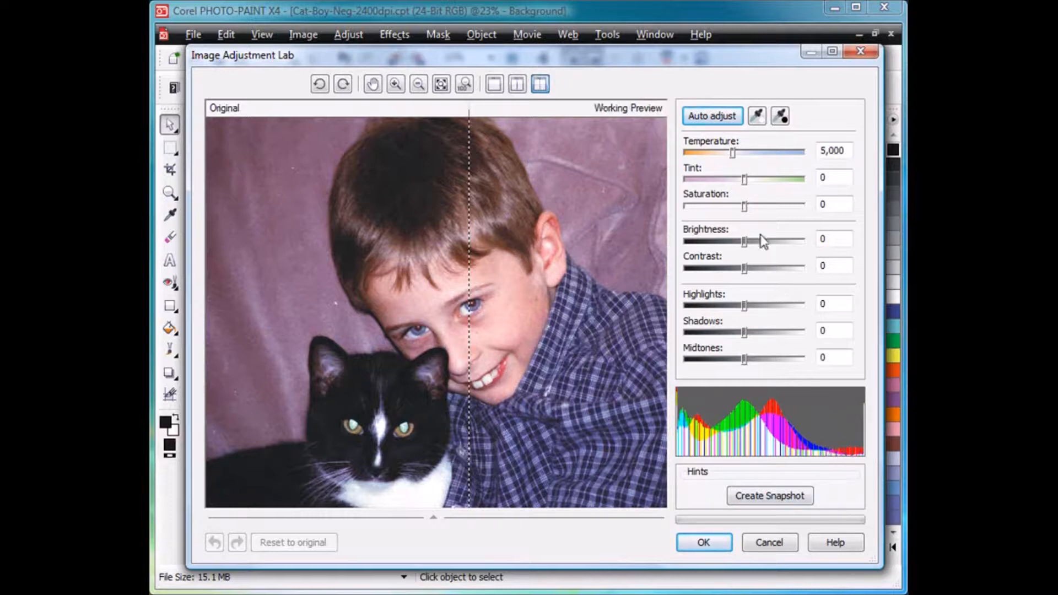
Set brightness to 14, contrast to 12 and midtones to 17 with a side-by-side preview, and store a snapshot.
drag(744, 241, 753, 243)
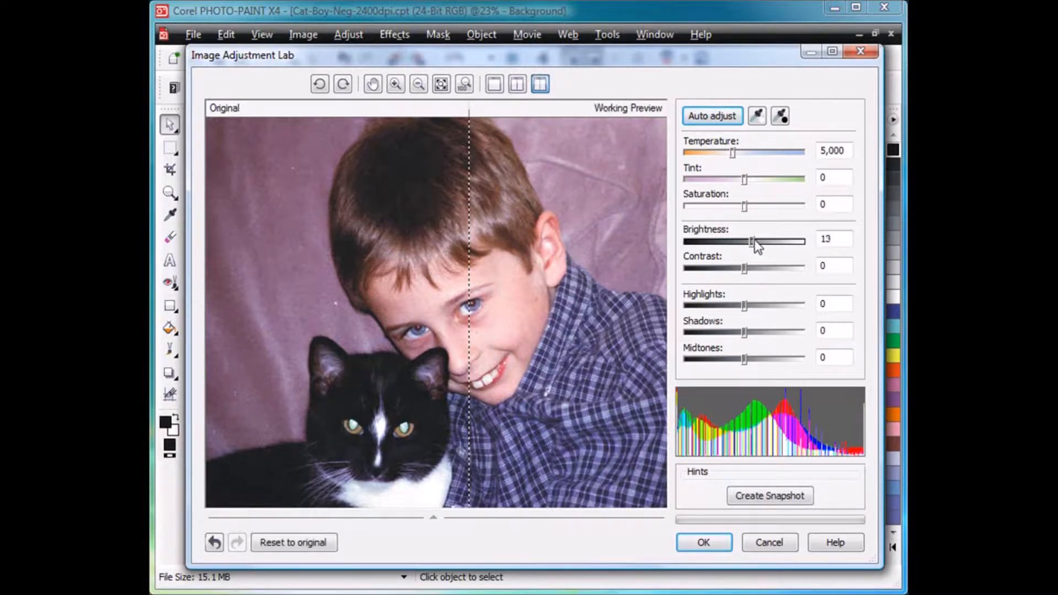
drag(752, 240, 751, 268)
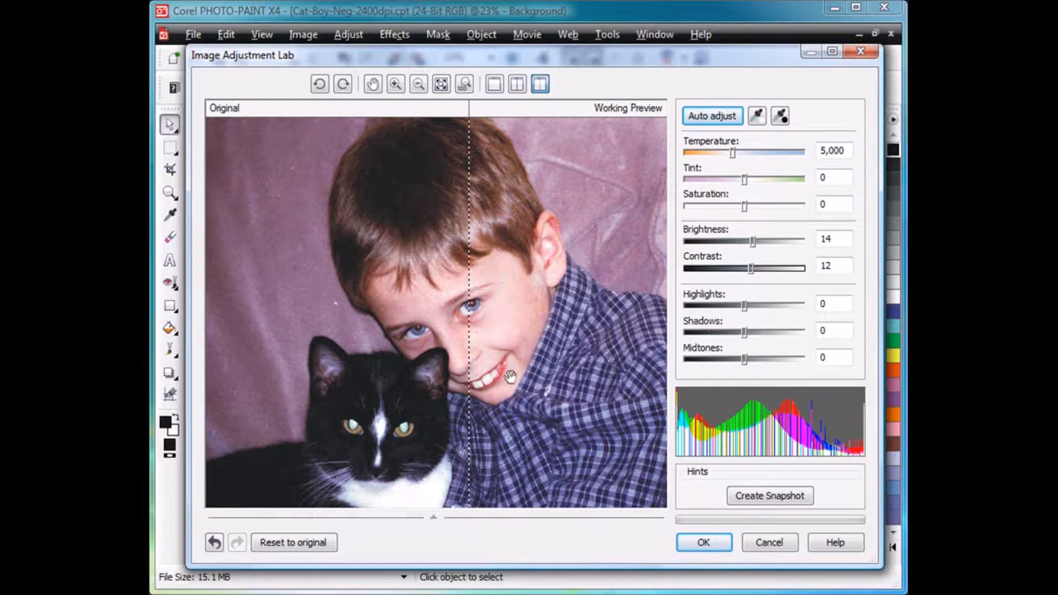
click(517, 84)
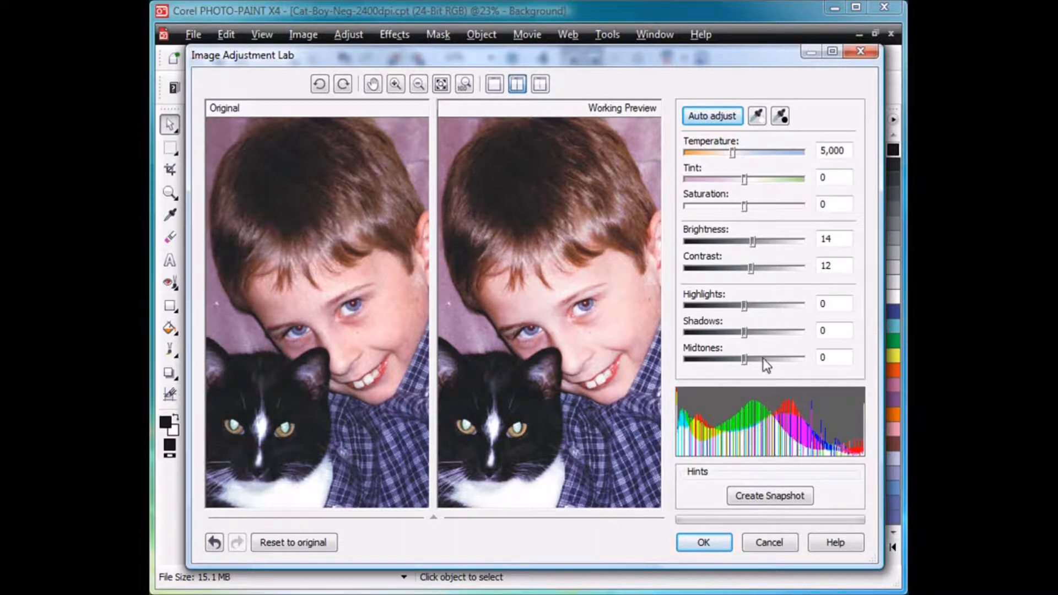
drag(745, 361, 754, 361)
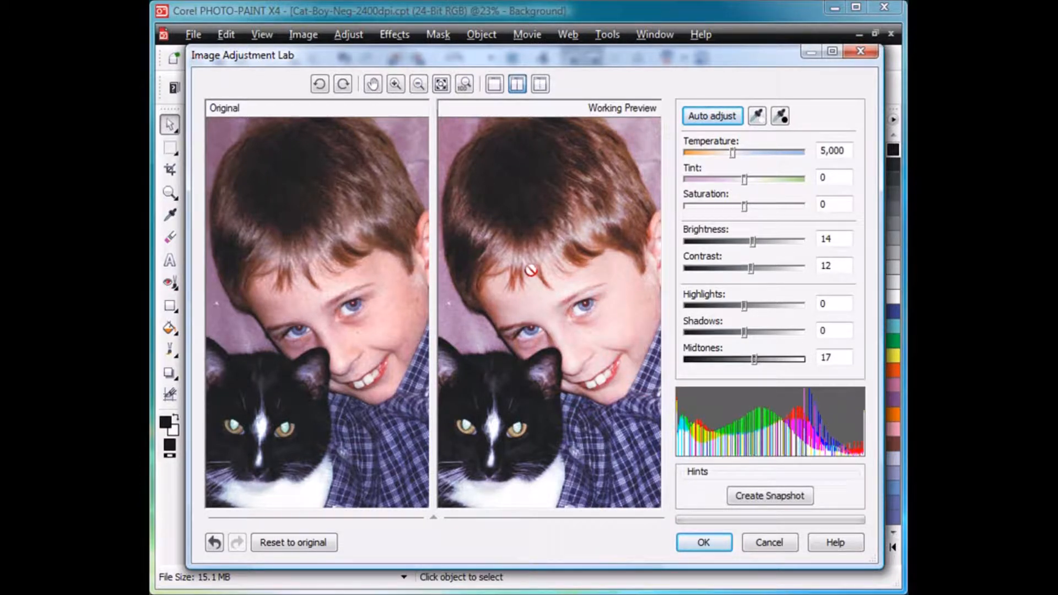
click(791, 497)
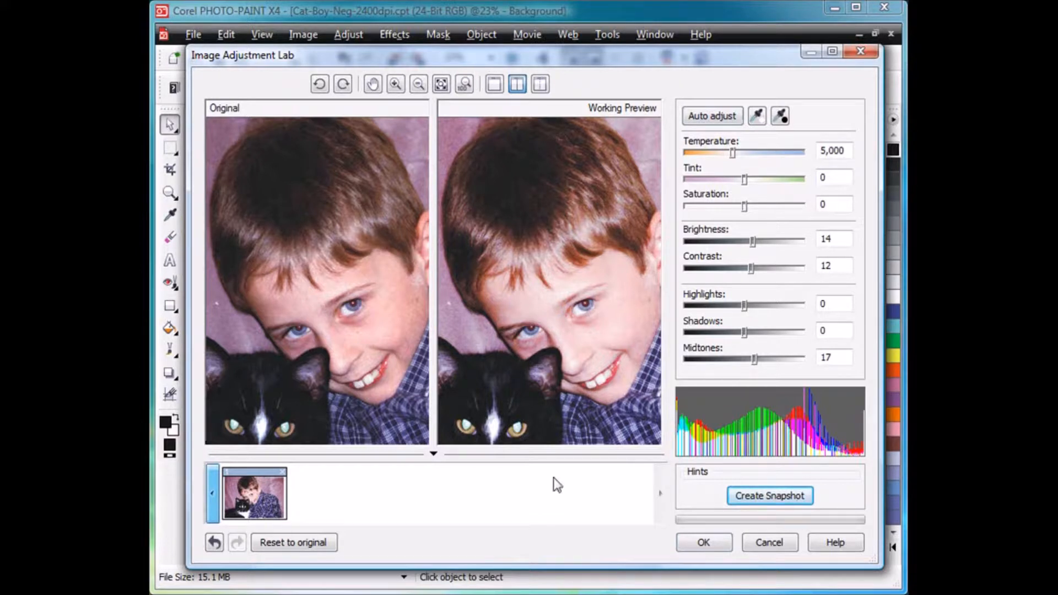
Raise brightness to 19, set tint to 10, and store these settings as a second snapshot.
drag(751, 241, 756, 242)
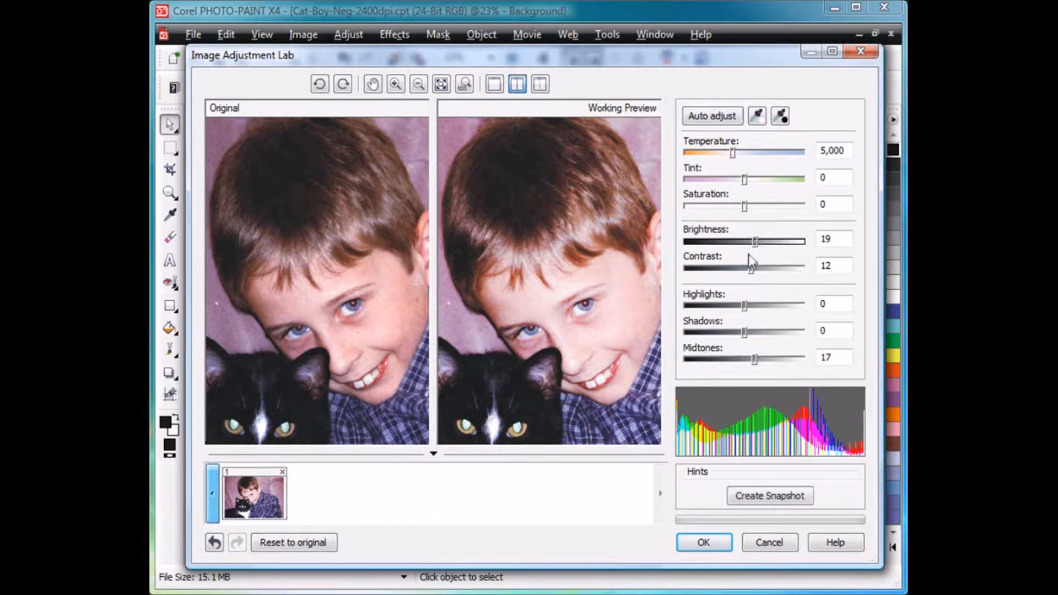
scroll(317, 291, down, 2)
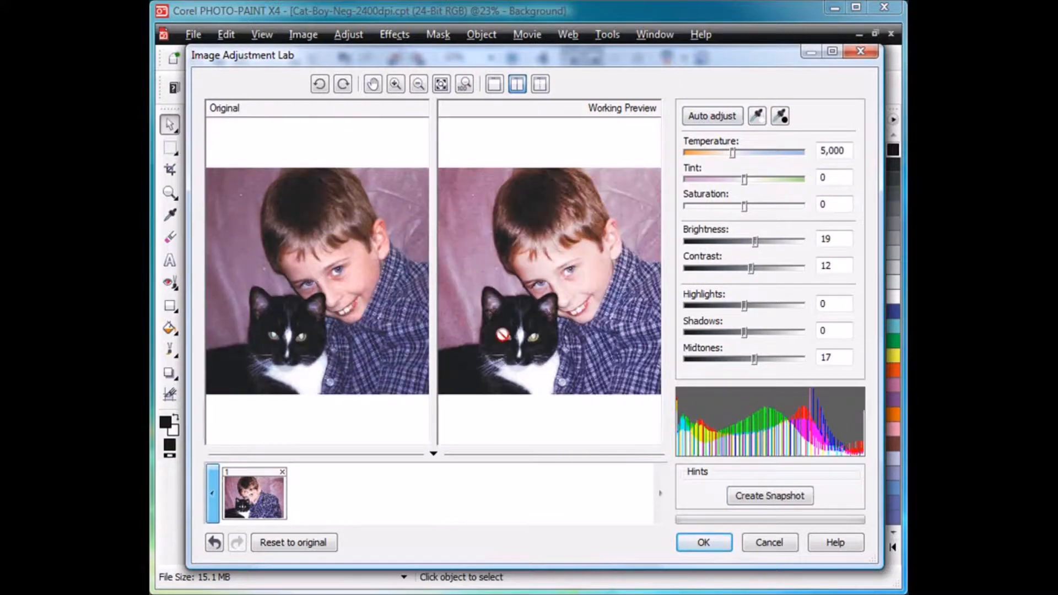
click(395, 84)
drag(219, 166, 411, 364)
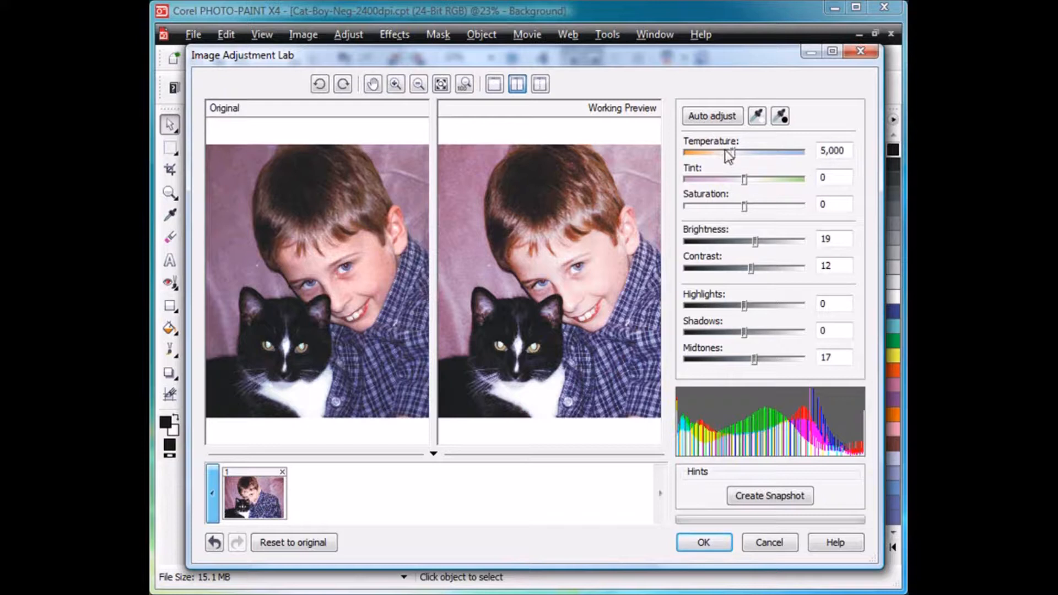
drag(745, 181, 751, 180)
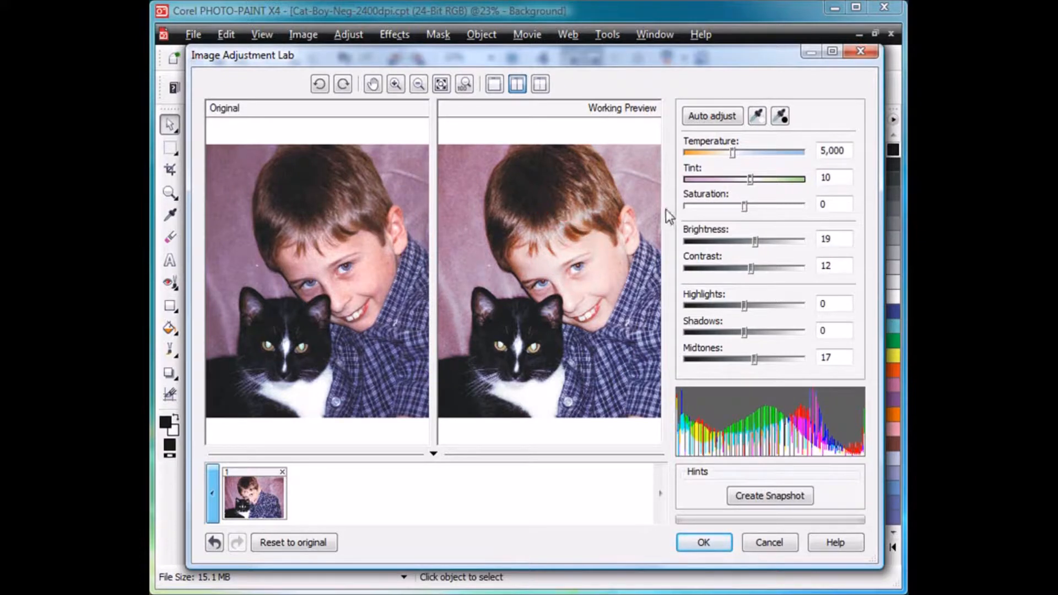
click(771, 499)
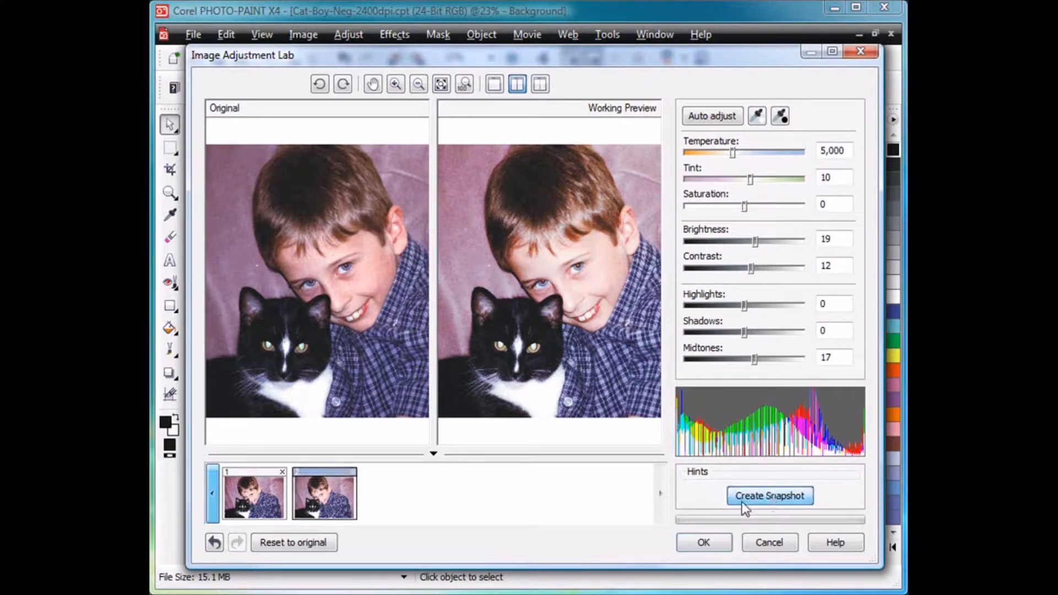
Zoom the preview in on the boy's face, set temperature to 4,712 and saturation to -21, and store a third snapshot.
drag(266, 197, 417, 348)
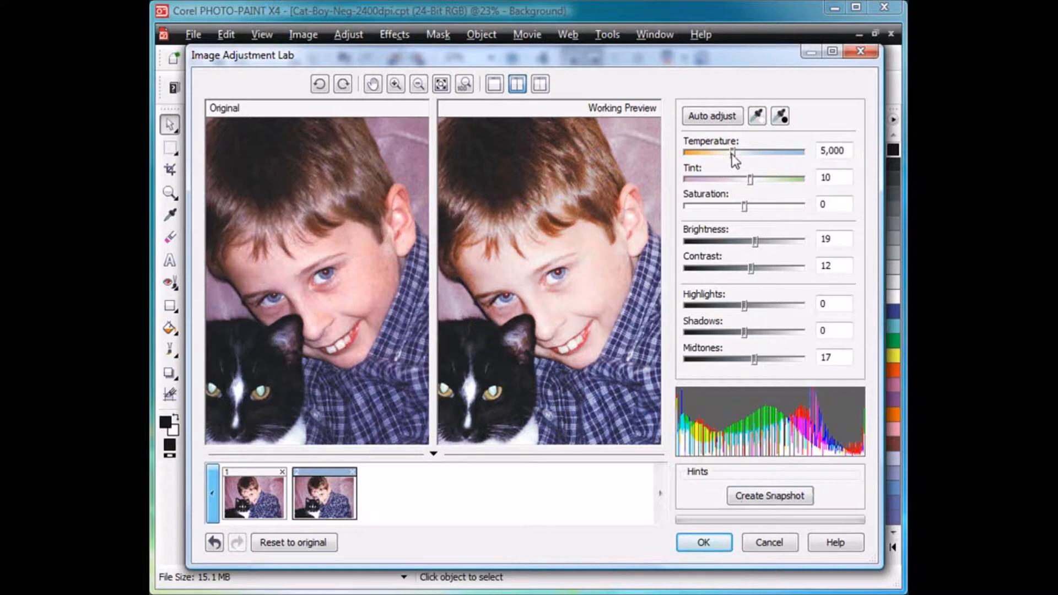
drag(733, 154, 728, 155)
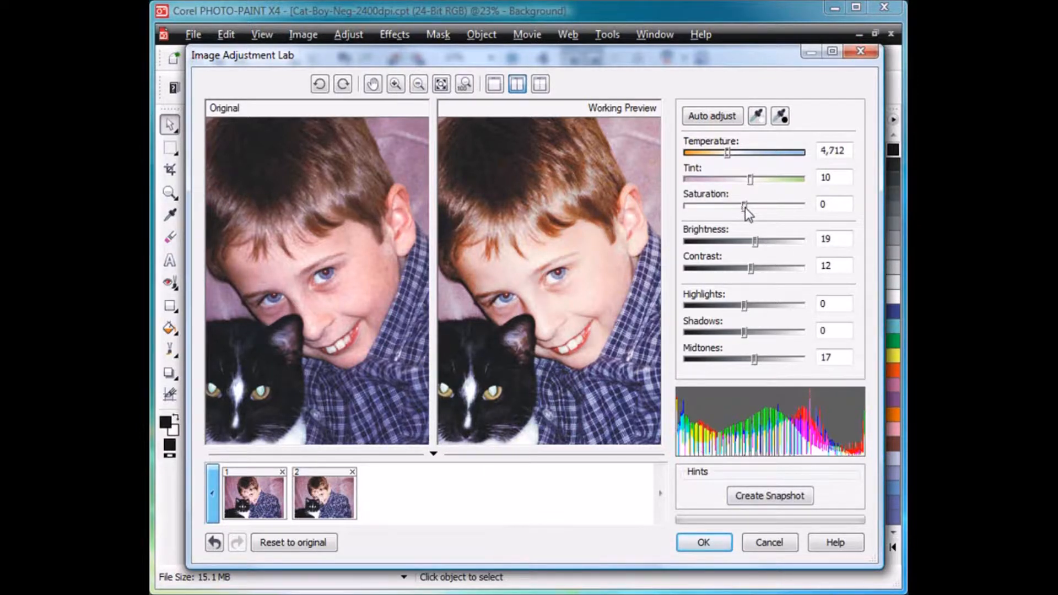
drag(744, 208, 735, 208)
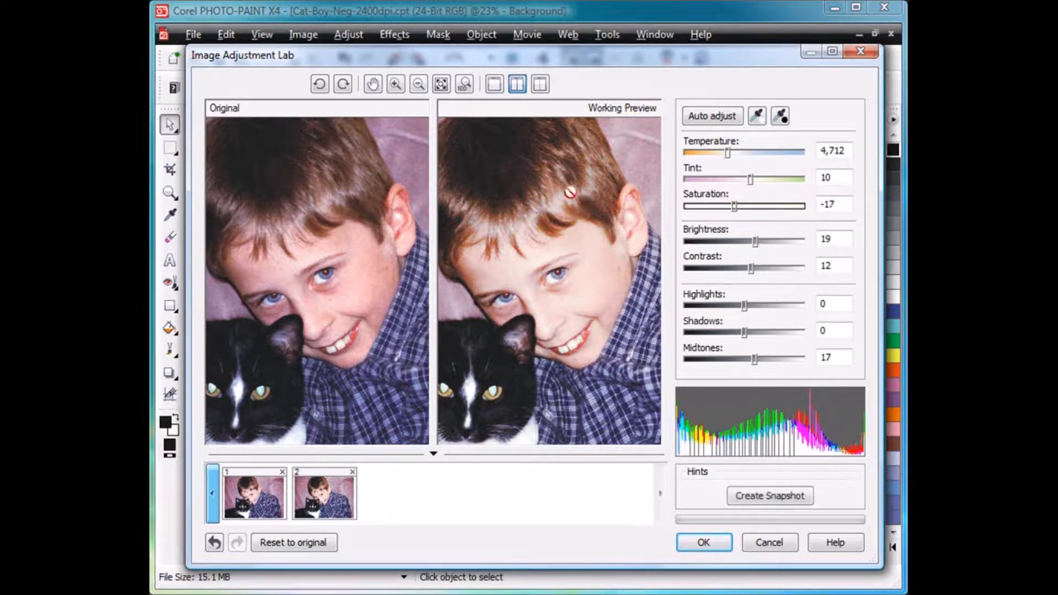
drag(734, 207, 731, 207)
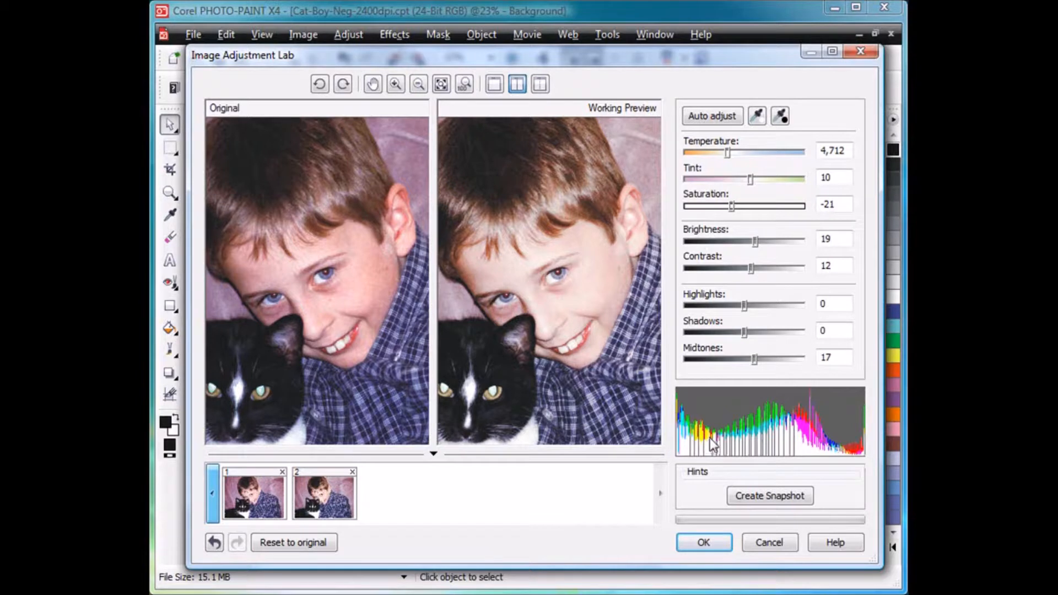
click(774, 497)
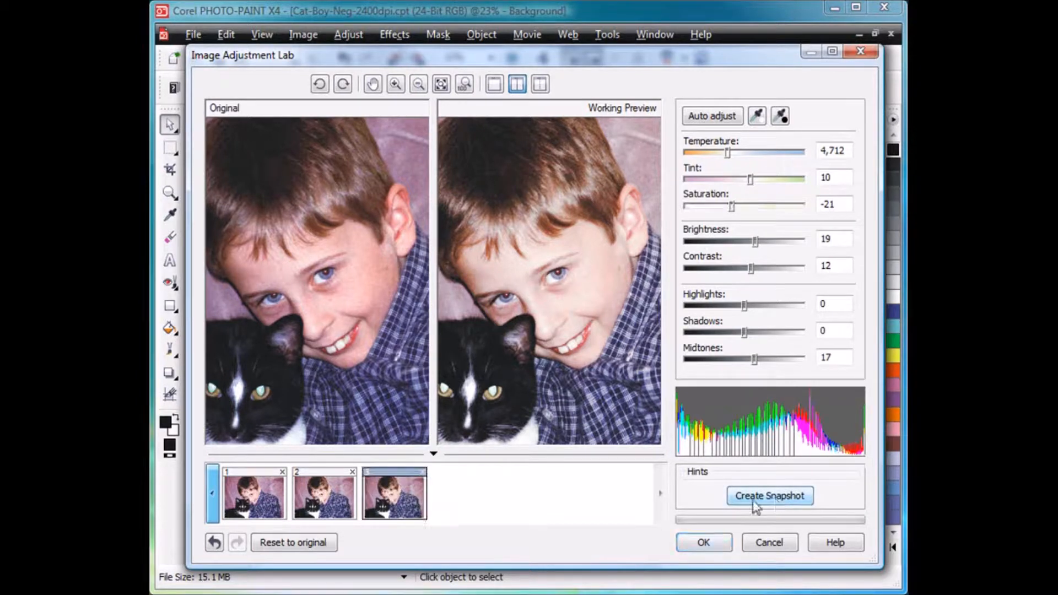
Compare the first two snapshots with the third, and apply the third snapshot's adjustments to the image.
click(252, 499)
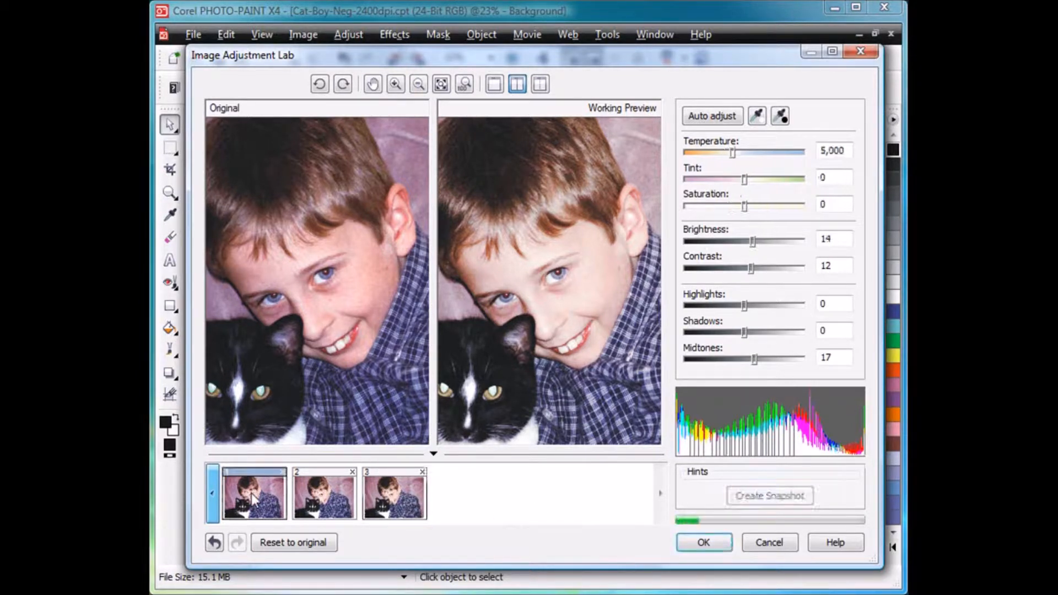
click(323, 502)
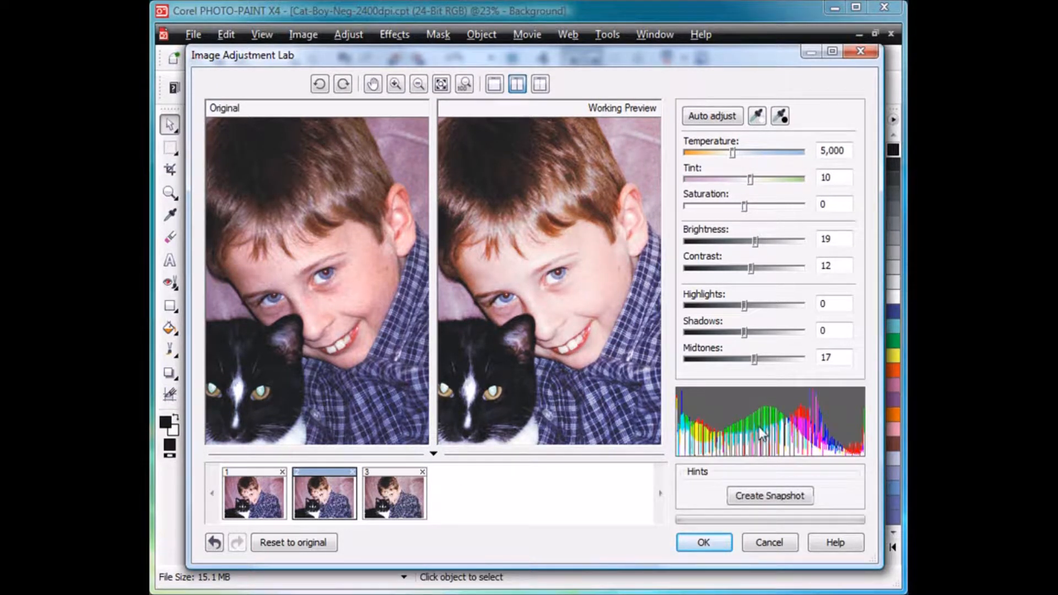
click(409, 499)
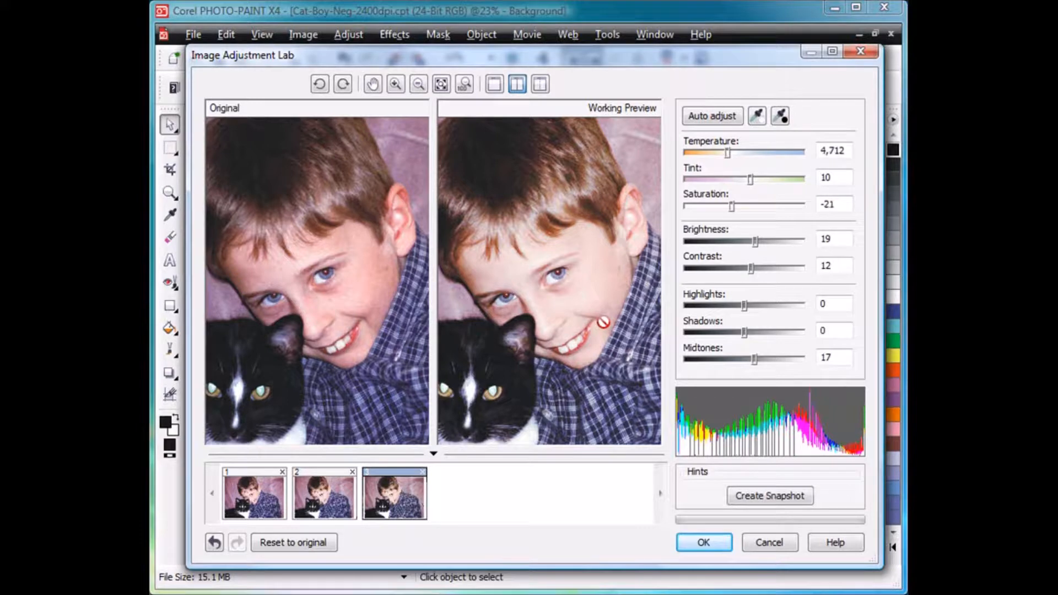
click(710, 543)
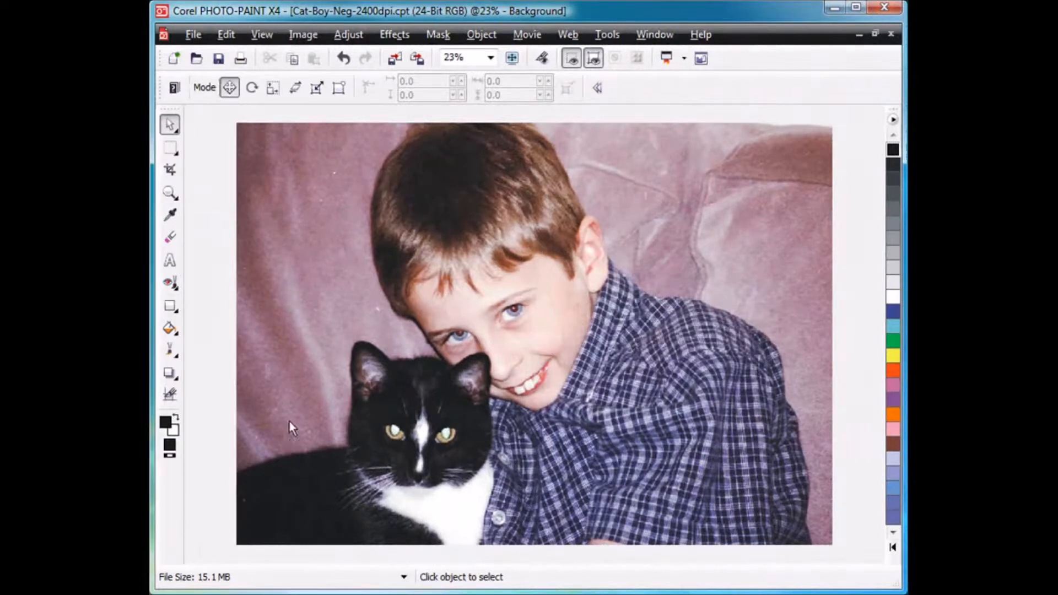
click(302, 35)
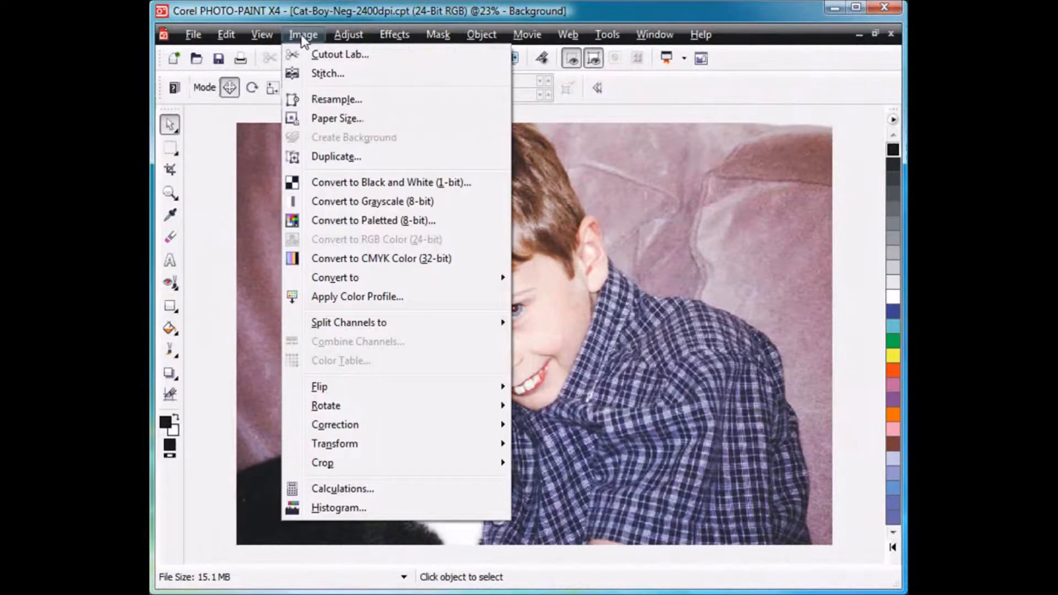
mouse_move(375, 424)
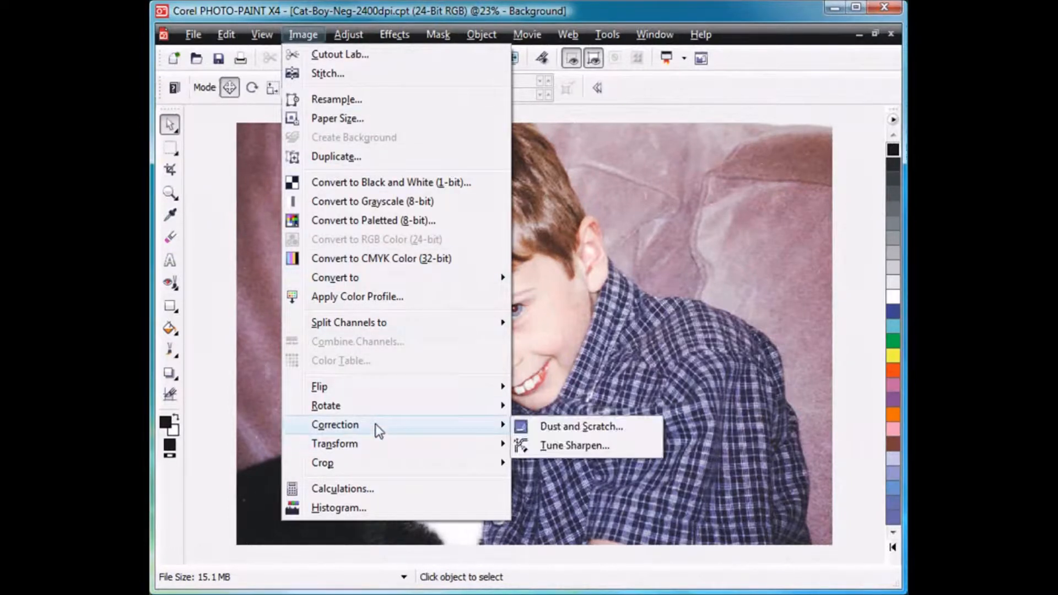
click(610, 370)
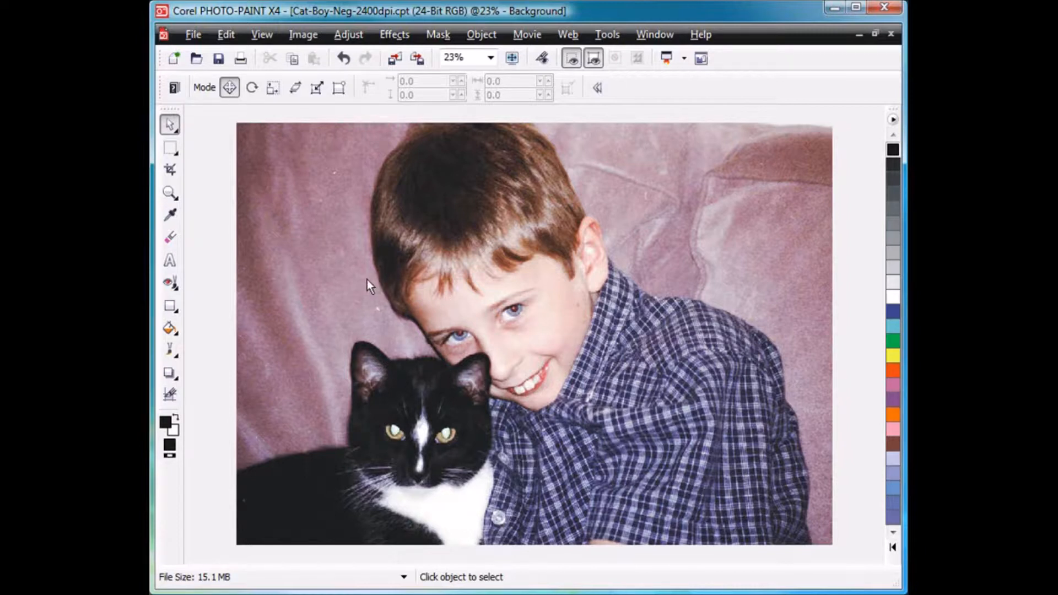
Detach the touch-up tools as a floating toolbar over the image and activate the Red-Eye Removal tool.
click(176, 290)
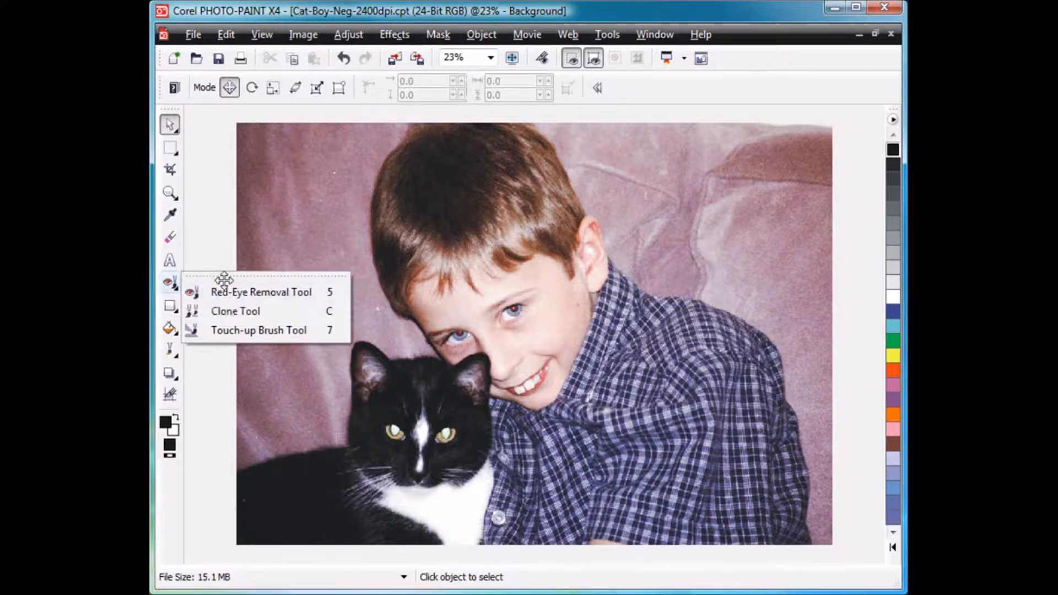
drag(224, 276, 273, 145)
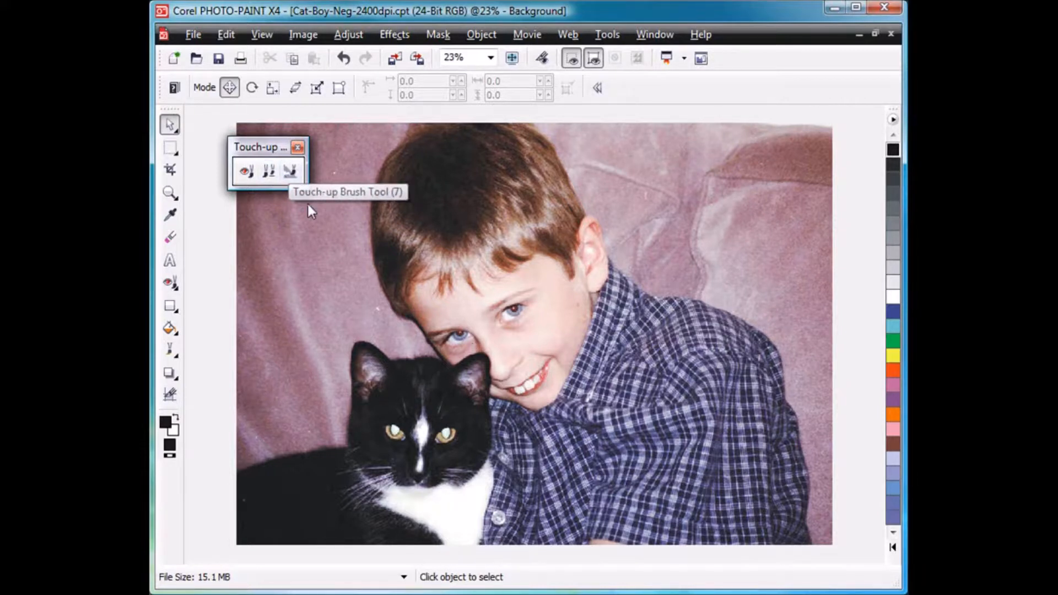
click(247, 173)
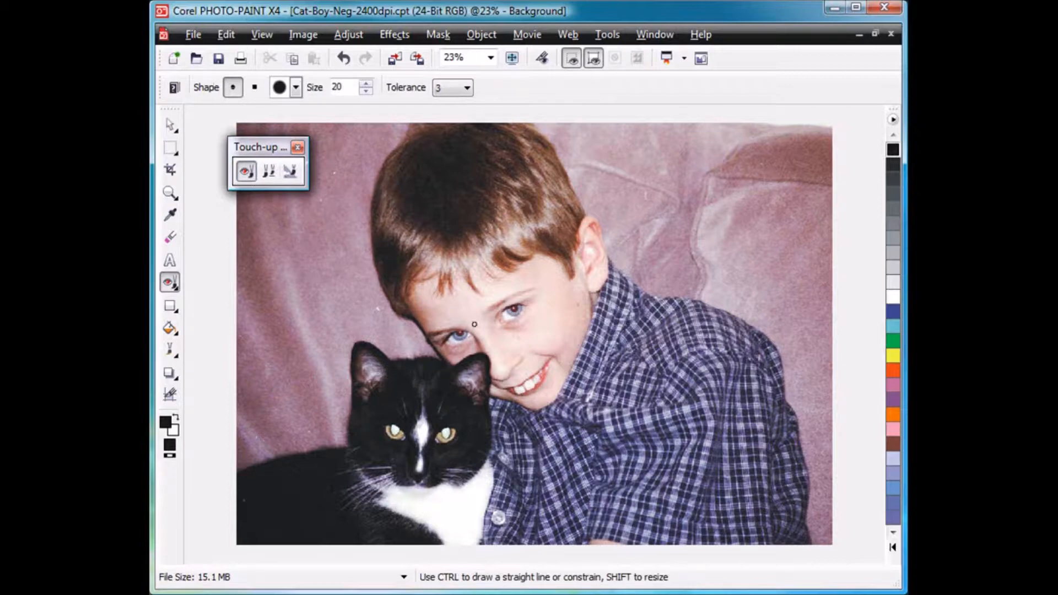
Remove the red-eye from the boy's eye farther from the cat, using Red-Eye Removal at size 42 and tolerance 3.
click(169, 192)
drag(417, 283, 510, 354)
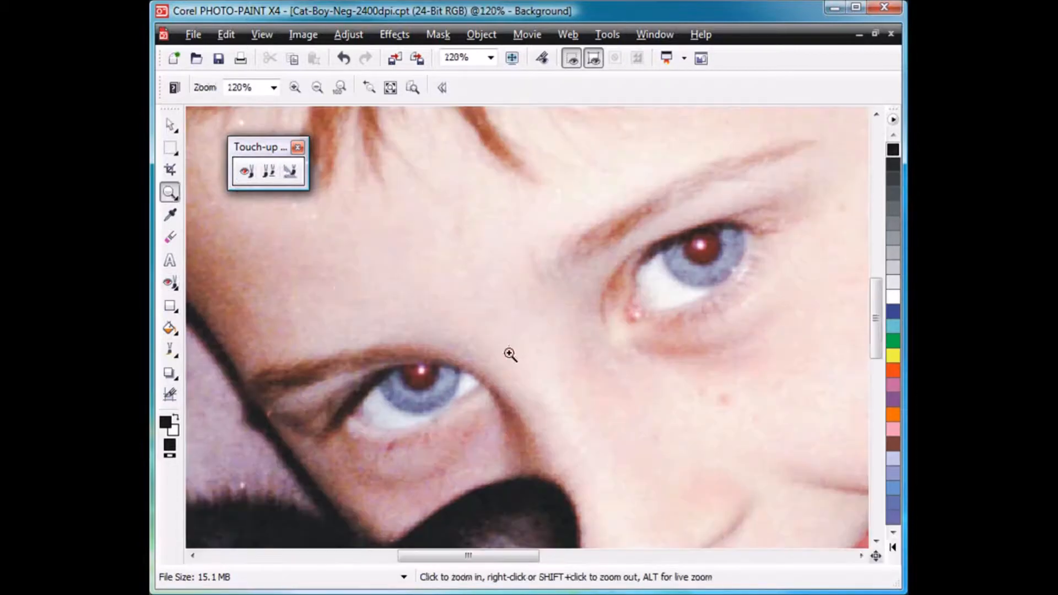
click(248, 173)
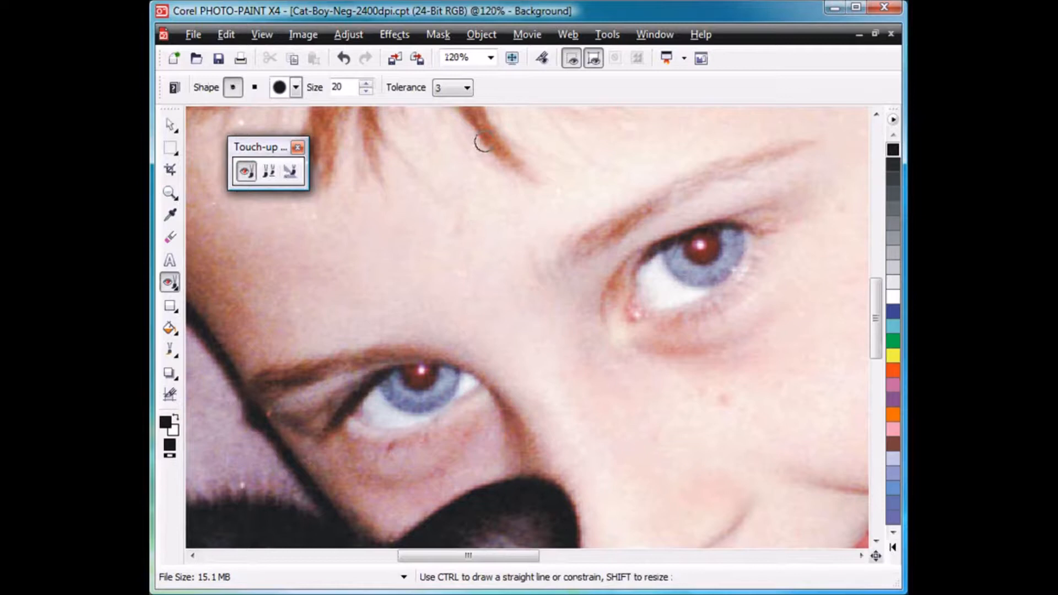
click(466, 88)
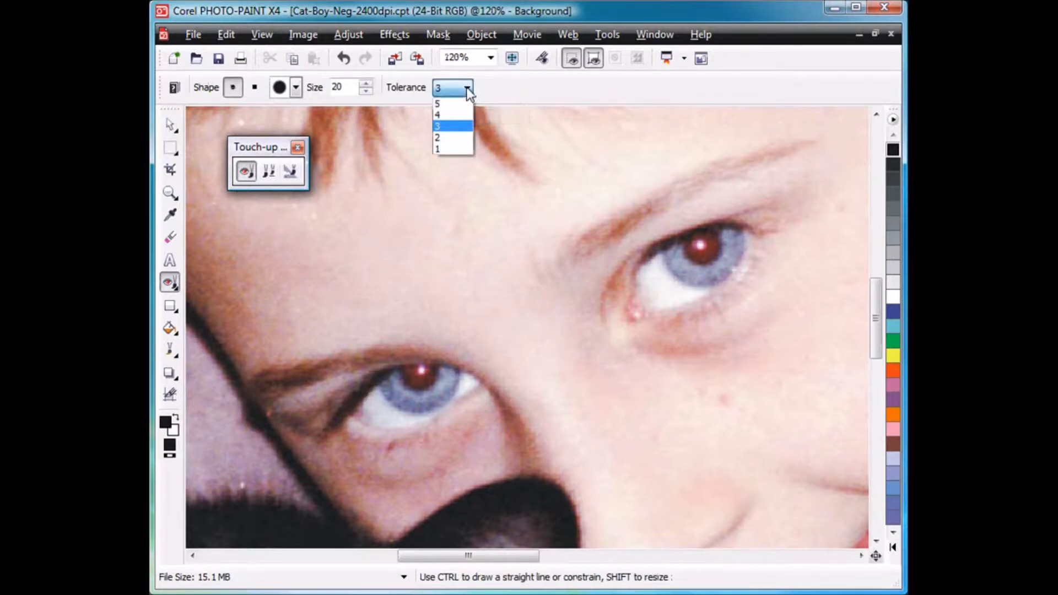
click(466, 88)
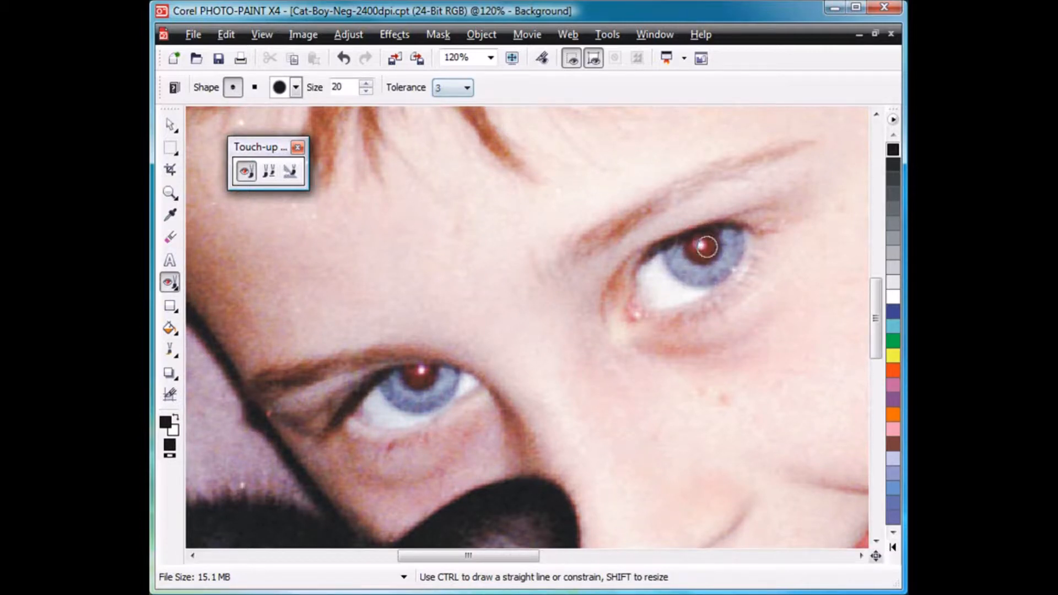
drag(706, 247, 701, 249)
click(701, 247)
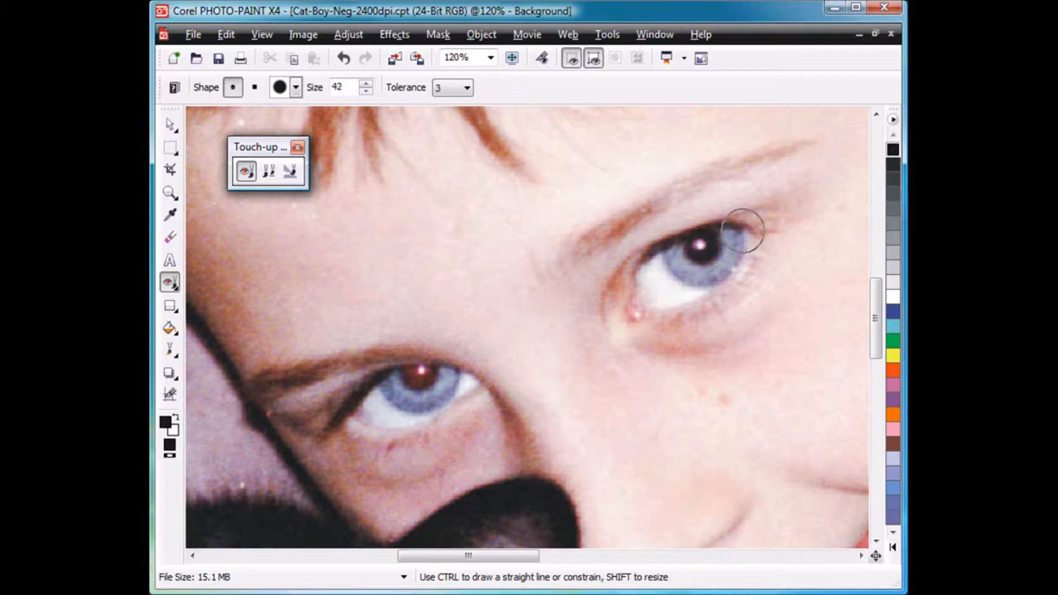
Remove the red-eye from the boy's eye nearer the cat with a size 32 brush, and show the whole image.
drag(431, 377, 428, 379)
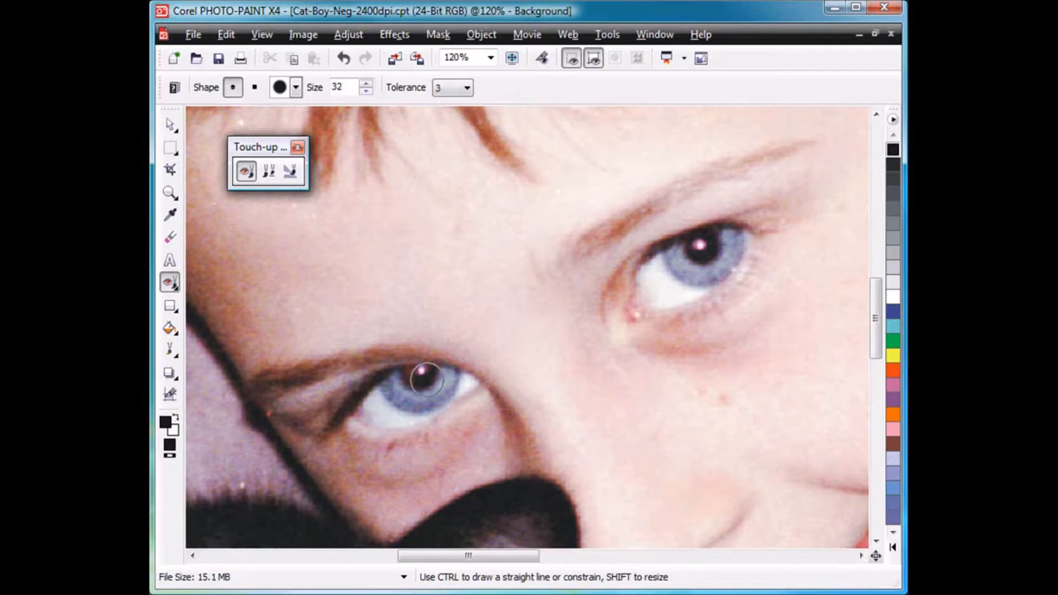
click(414, 376)
scroll(708, 248, down, 1)
scroll(694, 247, down, 1)
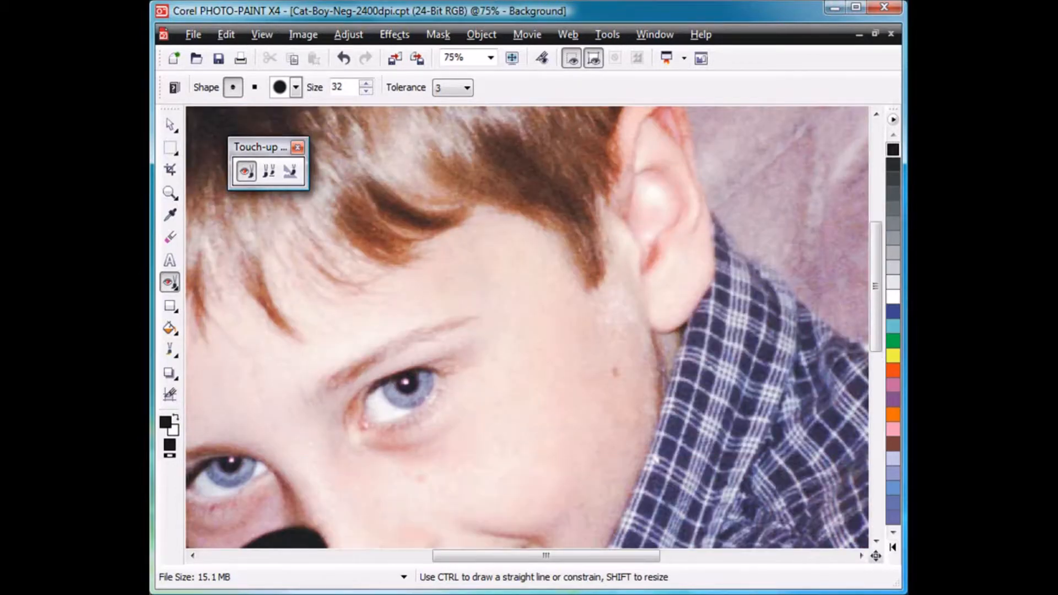
key(F4)
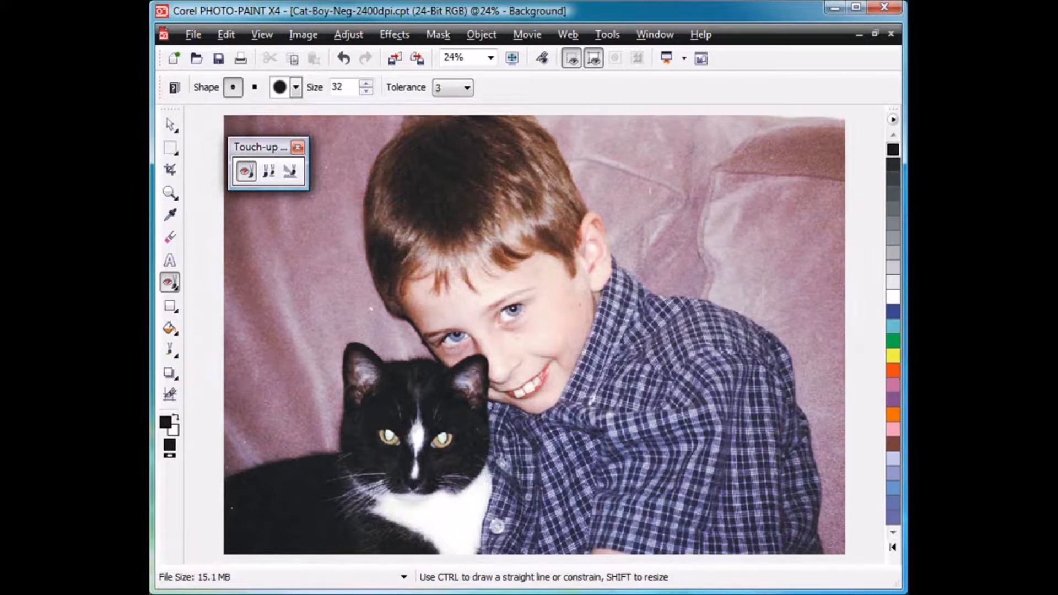
Switch to the Touch-up Brush, close the floating touch-up toolbar and set the brush strength to High for the specks near the cat.
click(290, 172)
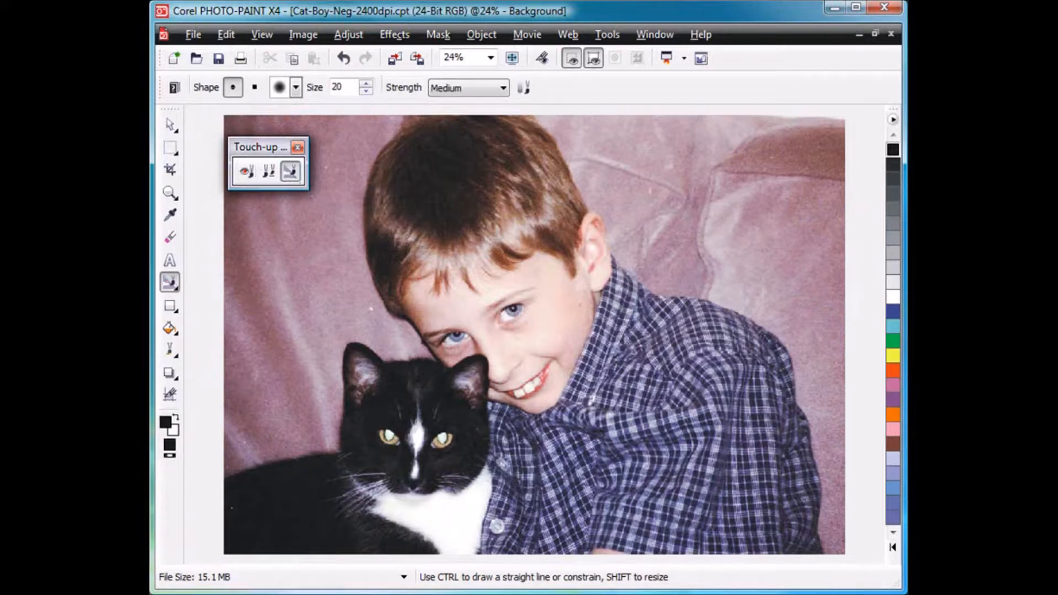
click(298, 147)
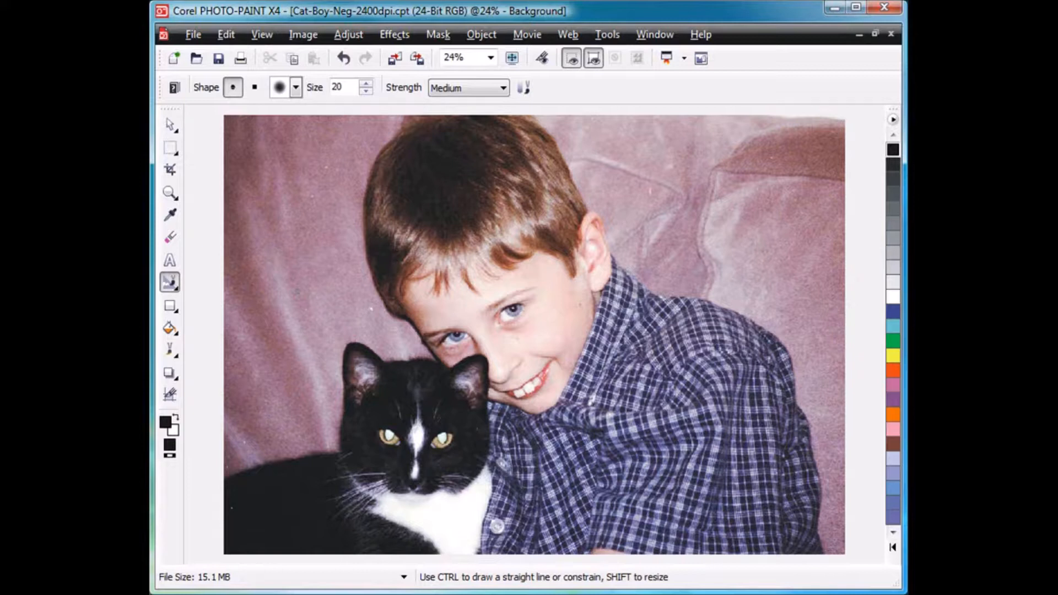
click(170, 193)
drag(214, 341, 342, 516)
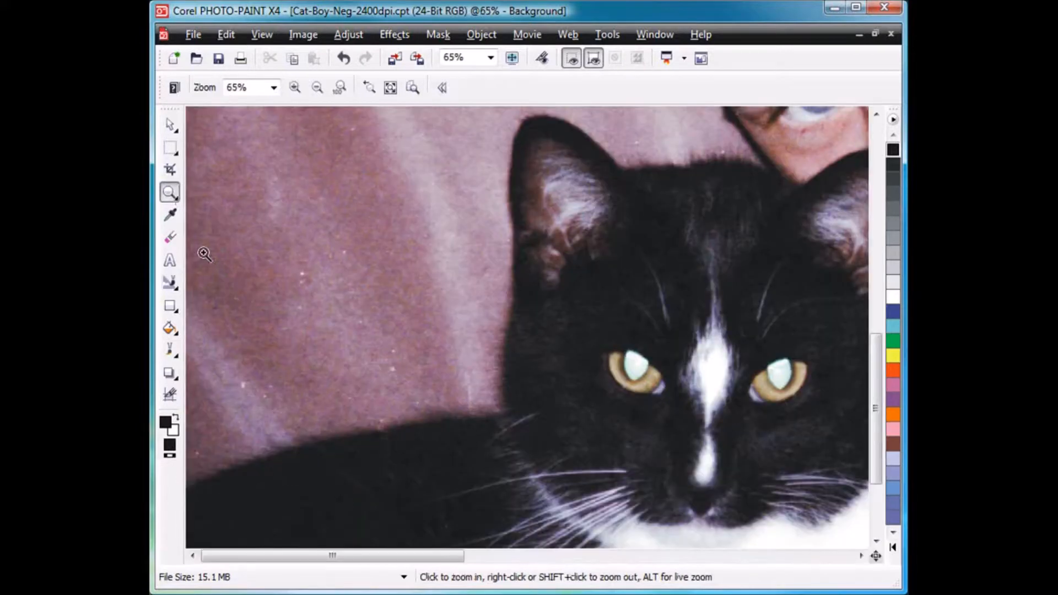
click(171, 282)
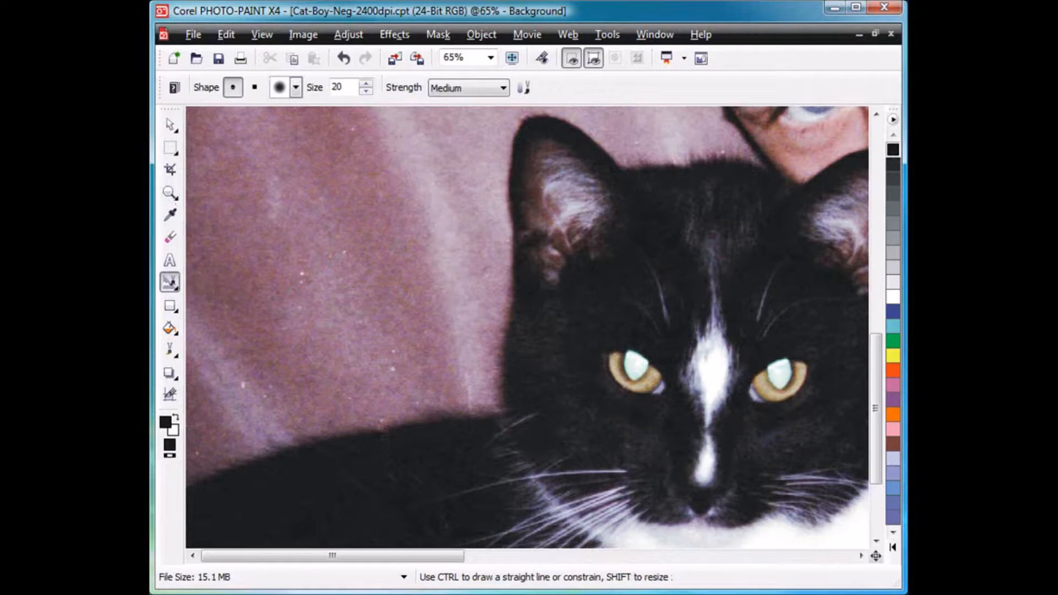
click(503, 87)
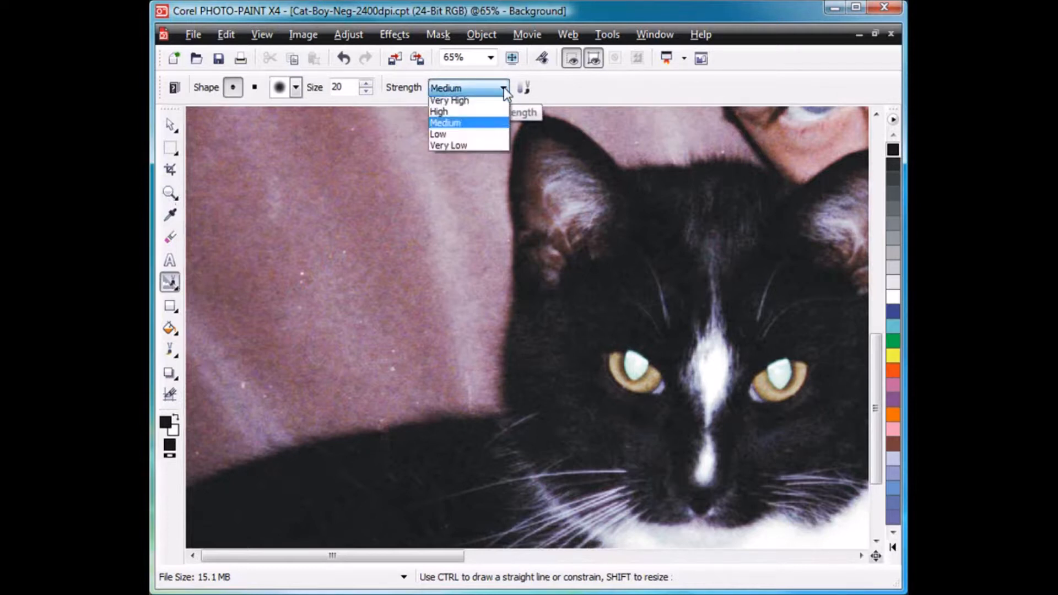
click(485, 115)
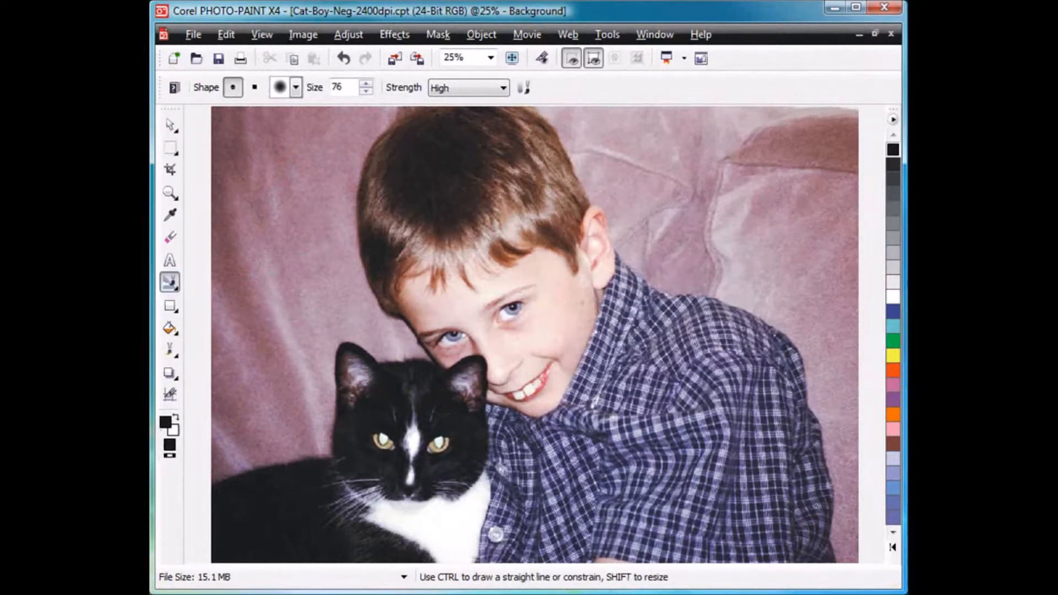
Set the Touch-up Brush to Very High strength and size 500, and smooth the couch background above the cat's back.
click(502, 88)
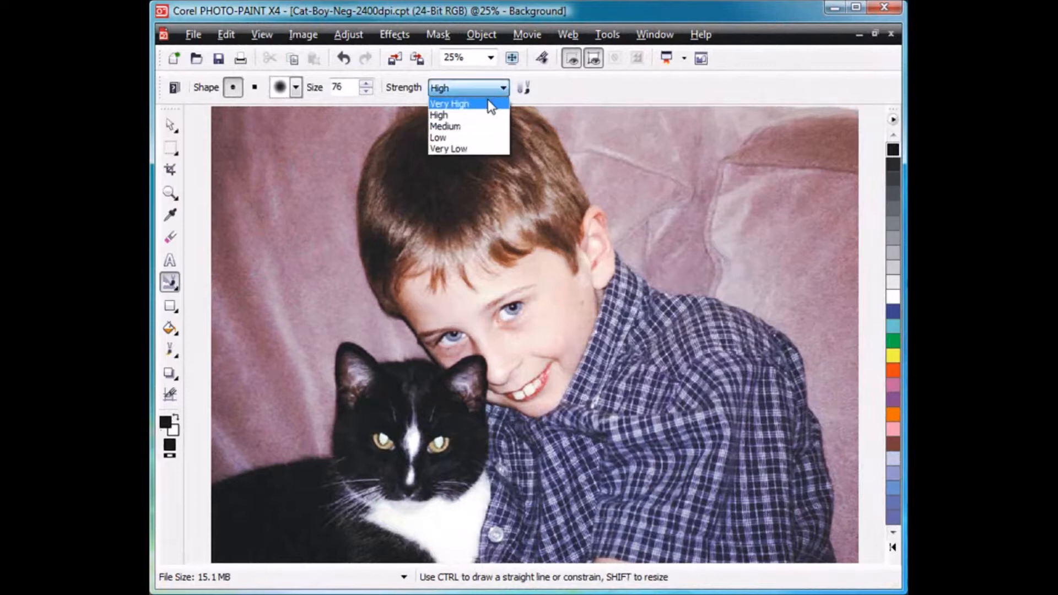
click(485, 105)
drag(366, 87, 365, 1)
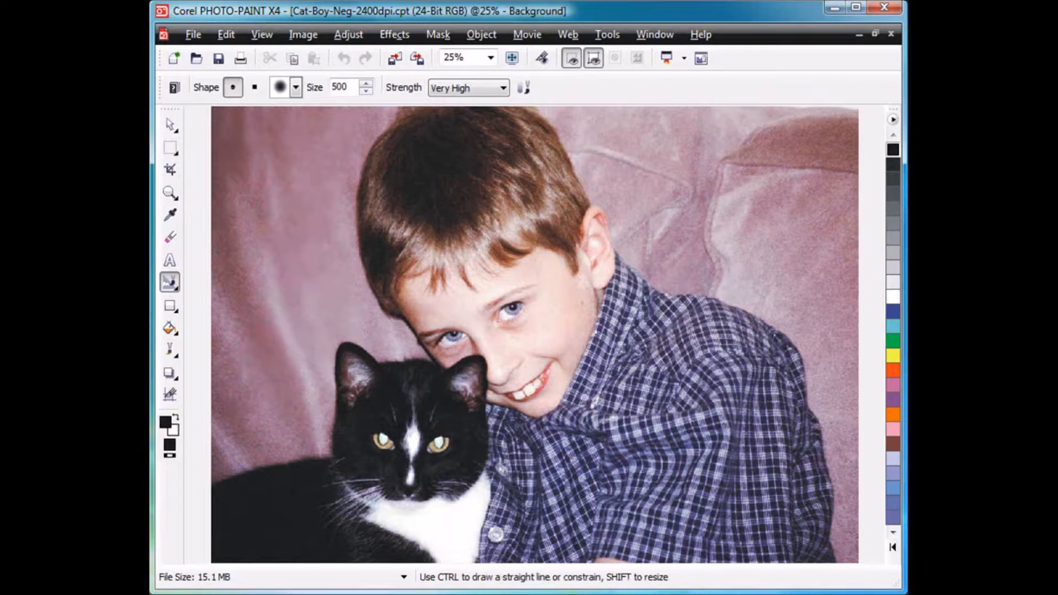
click(236, 425)
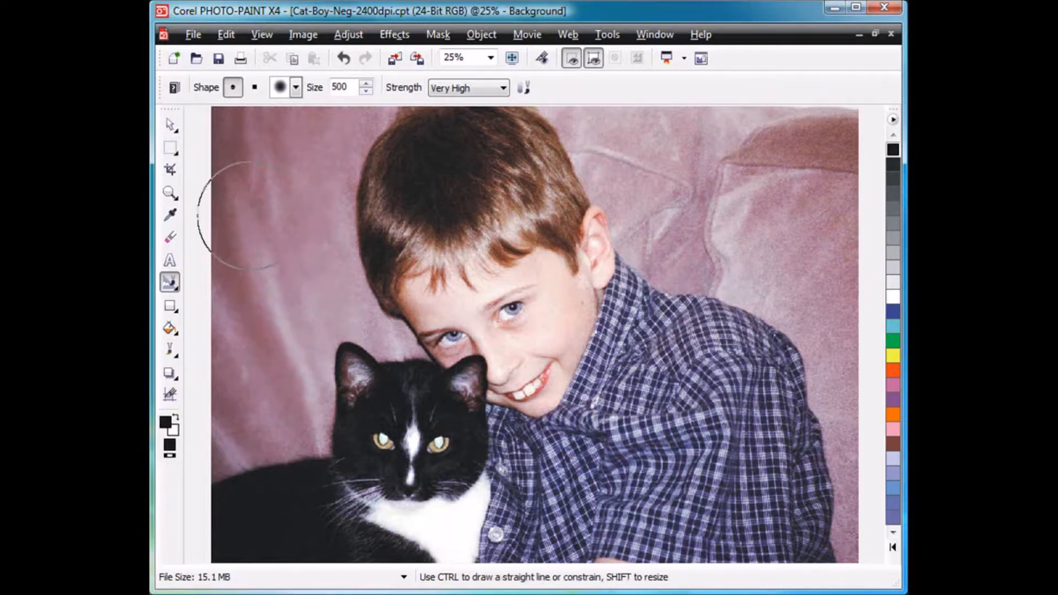
Smooth the couch background behind the boy's shoulder and along the image edge with broad Touch-up Brush strokes.
mouse_move(608, 117)
mouse_down()
mouse_move(678, 116)
mouse_move(711, 133)
mouse_up()
drag(816, 132, 843, 133)
drag(837, 221, 838, 375)
mouse_move(893, 474)
mouse_down()
mouse_move(885, 509)
mouse_move(824, 278)
mouse_move(801, 267)
mouse_move(766, 216)
mouse_move(760, 187)
mouse_up()
mouse_move(716, 159)
mouse_down()
mouse_move(643, 141)
mouse_move(617, 157)
mouse_move(612, 138)
mouse_move(669, 221)
mouse_move(755, 253)
mouse_move(699, 210)
mouse_move(675, 208)
mouse_move(685, 205)
mouse_move(673, 190)
mouse_up()
drag(559, 108, 655, 259)
mouse_move(608, 184)
mouse_down()
mouse_move(644, 249)
mouse_move(673, 276)
mouse_move(697, 279)
mouse_up()
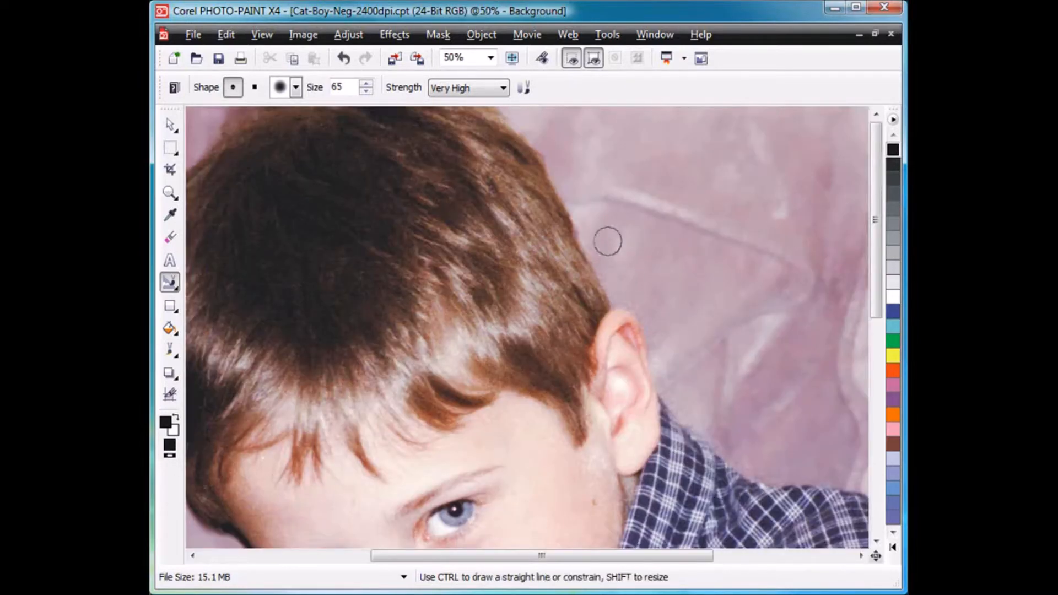
Touch up the background close to the boy's hair and ear with a size 65 brush at Very High strength.
drag(608, 241, 594, 237)
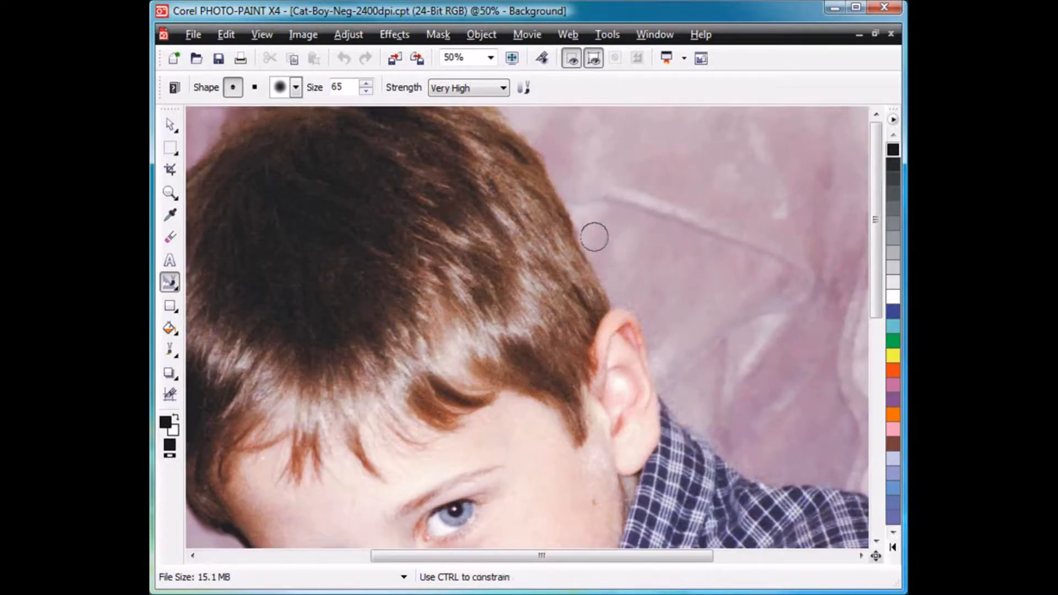
drag(621, 290, 632, 298)
mouse_move(663, 336)
mouse_down()
mouse_move(665, 361)
mouse_move(656, 318)
mouse_move(671, 392)
mouse_move(738, 455)
mouse_move(785, 475)
mouse_move(623, 287)
mouse_up()
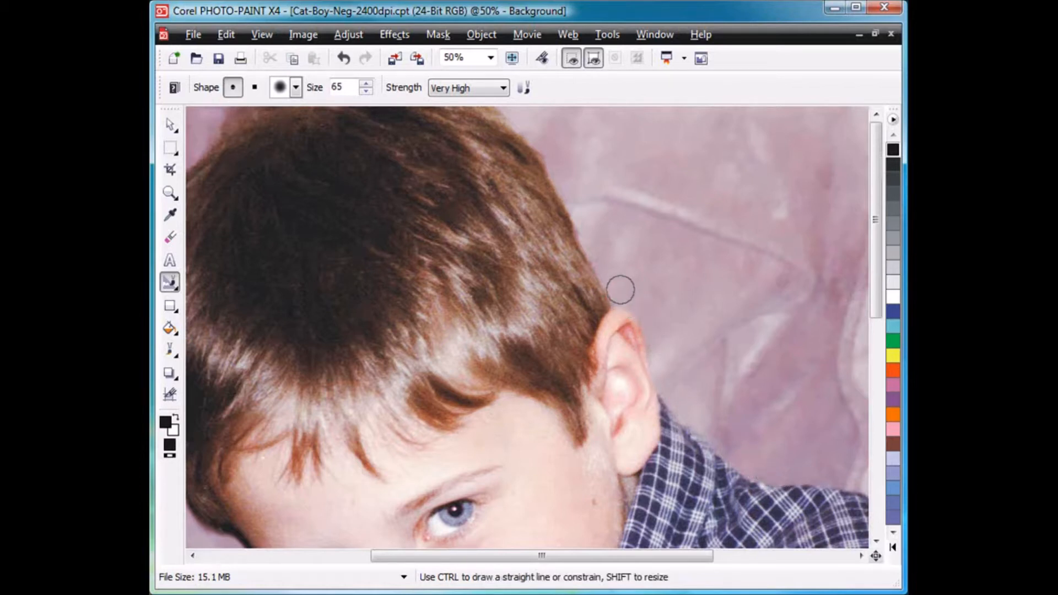
Mask the couch background between the image's left edge, the boy's head and the cat, using an additive Magic Wand mask at tolerance 10.
key(F4)
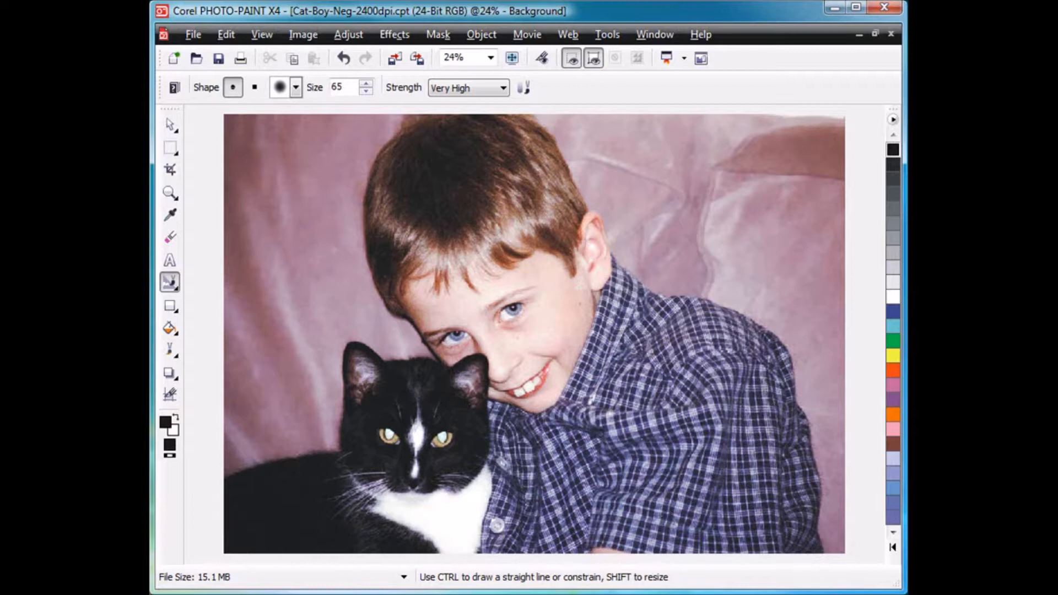
click(177, 155)
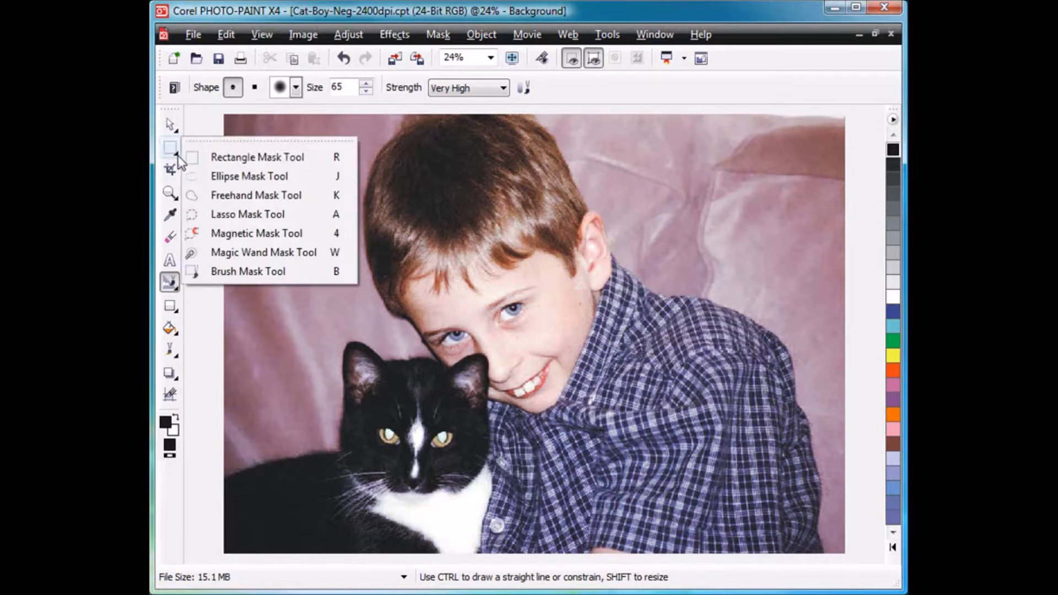
click(247, 252)
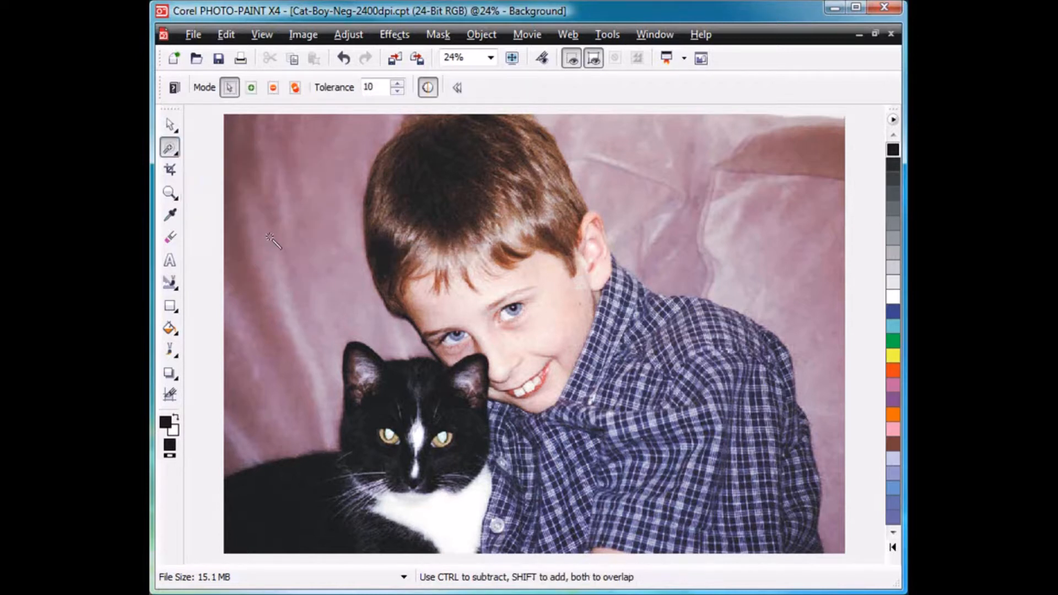
click(252, 89)
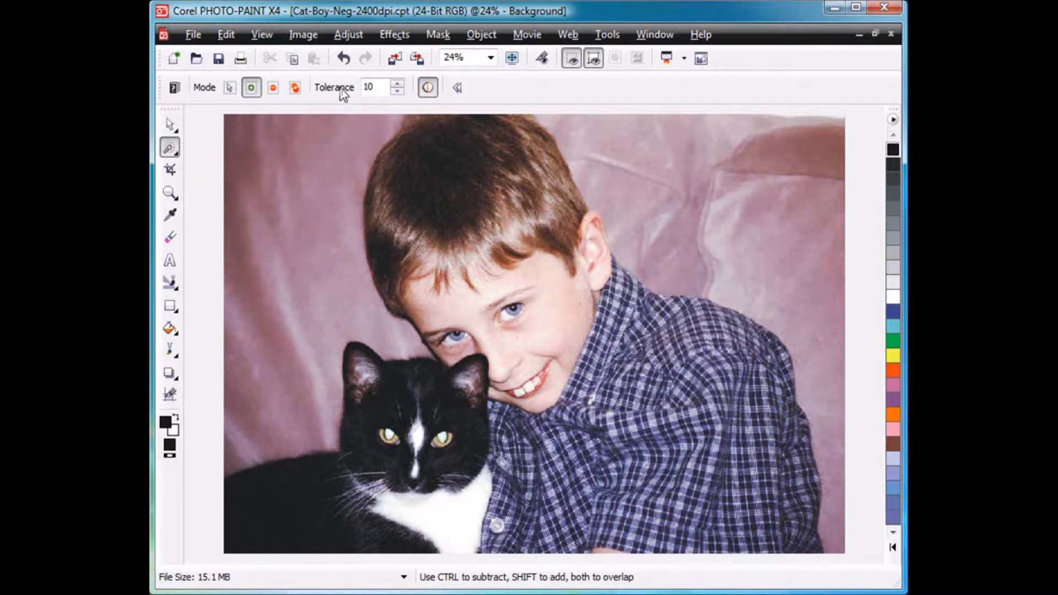
click(237, 126)
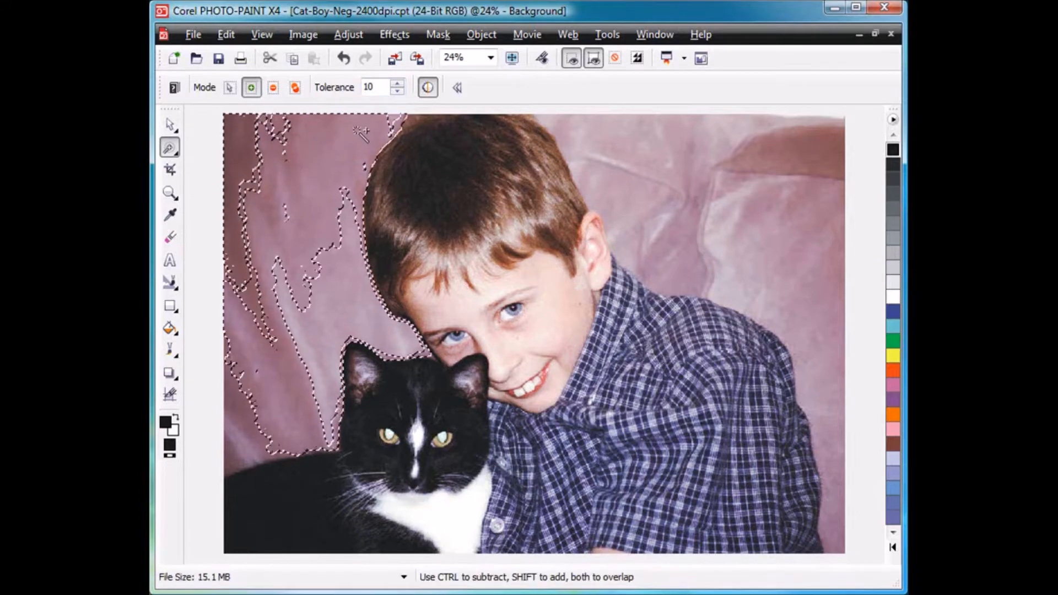
click(330, 264)
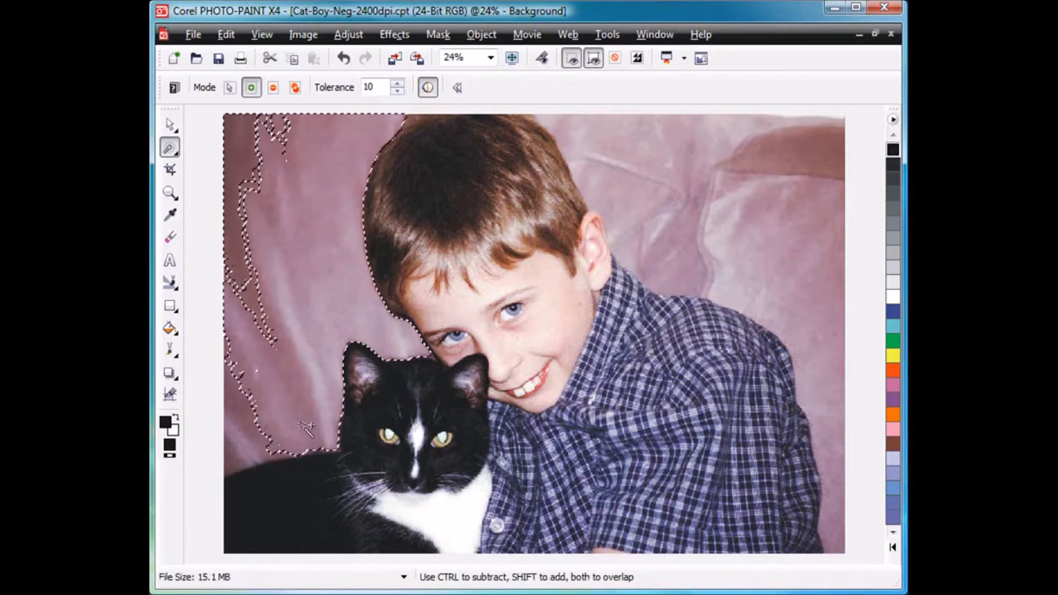
click(236, 453)
click(254, 329)
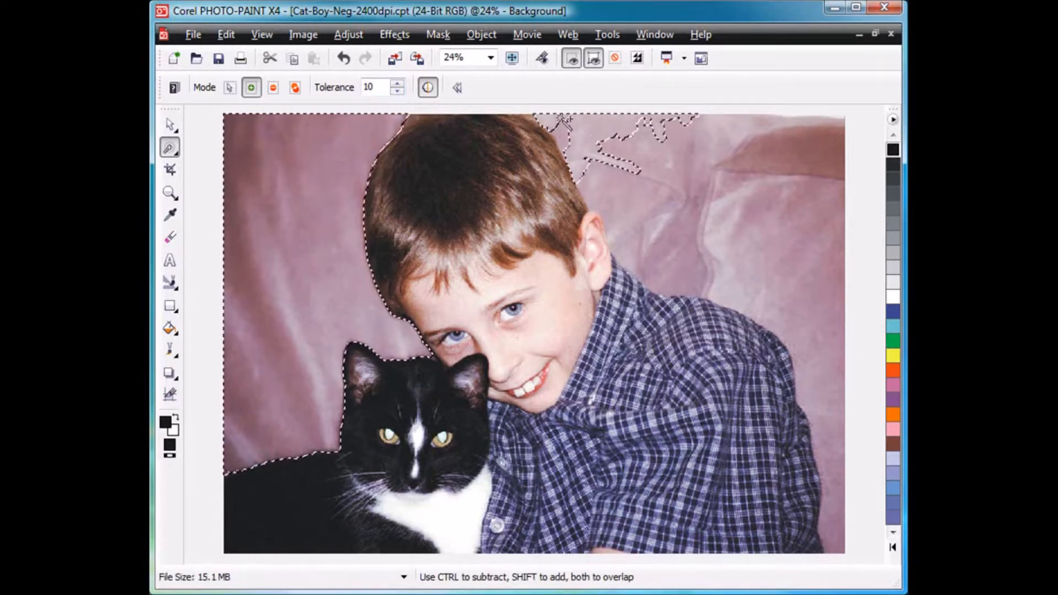
Try to extend the mask over the couch background beside the boy's ear at tolerance 10, and undo the additions.
click(598, 124)
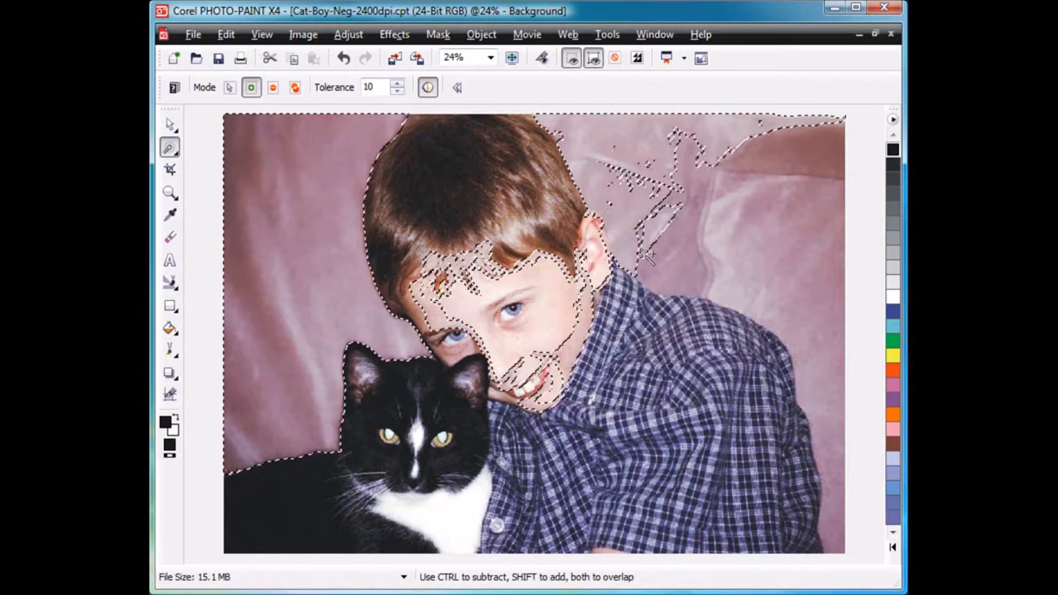
key(ctrl)
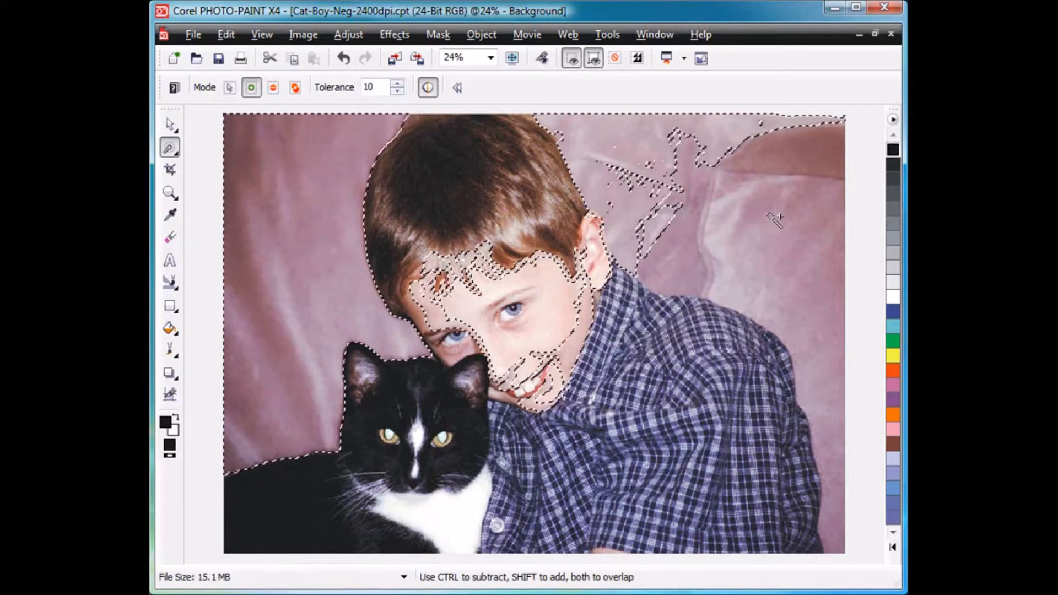
key(ctrl+z)
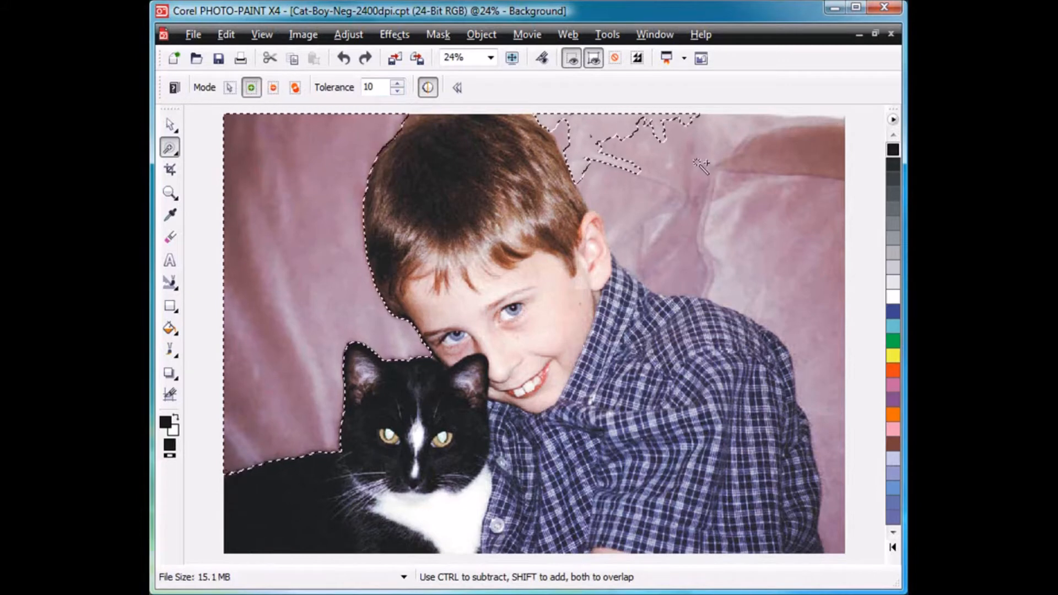
ctrl+click(616, 173)
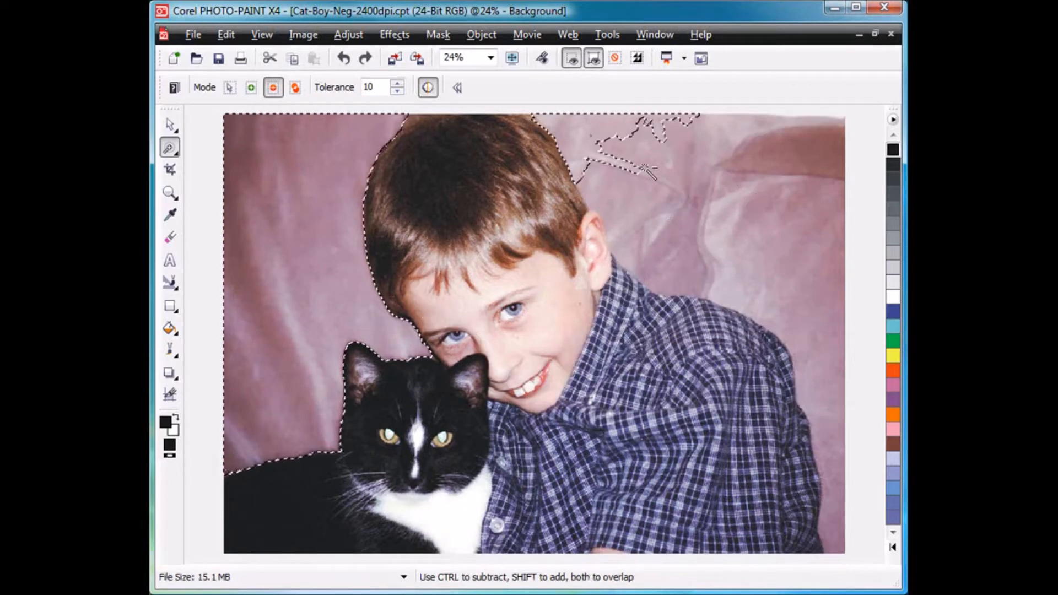
click(716, 208)
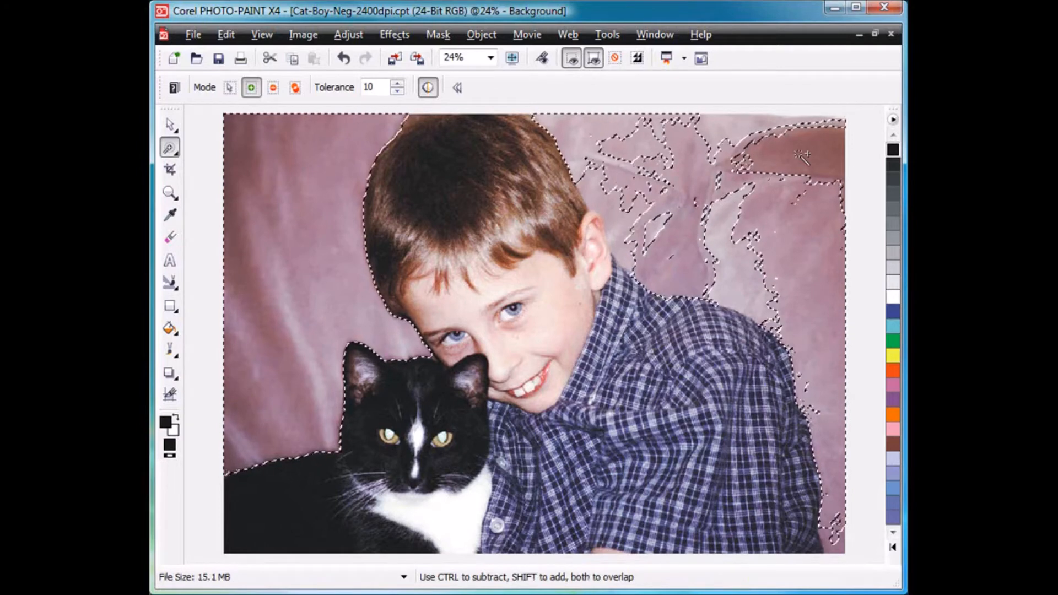
key(ctrl+z)
Set the Magic Wand tolerance to 5 and add the couch background behind the boy's ear and shoulder to the mask.
click(397, 92)
click(397, 92)
click(397, 91)
click(397, 92)
click(397, 91)
click(742, 213)
key(ctrl+z)
shift+click(679, 223)
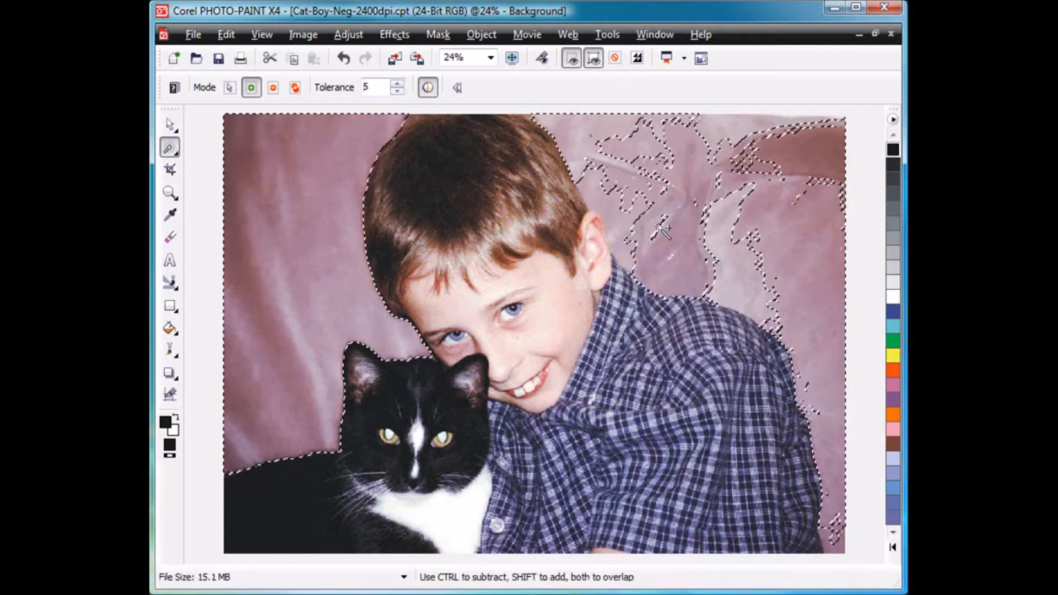
Add the remaining couch patches beside the hair, above the shoulder, in the lower-right corner and in the dark fold to the mask.
shift+click(593, 185)
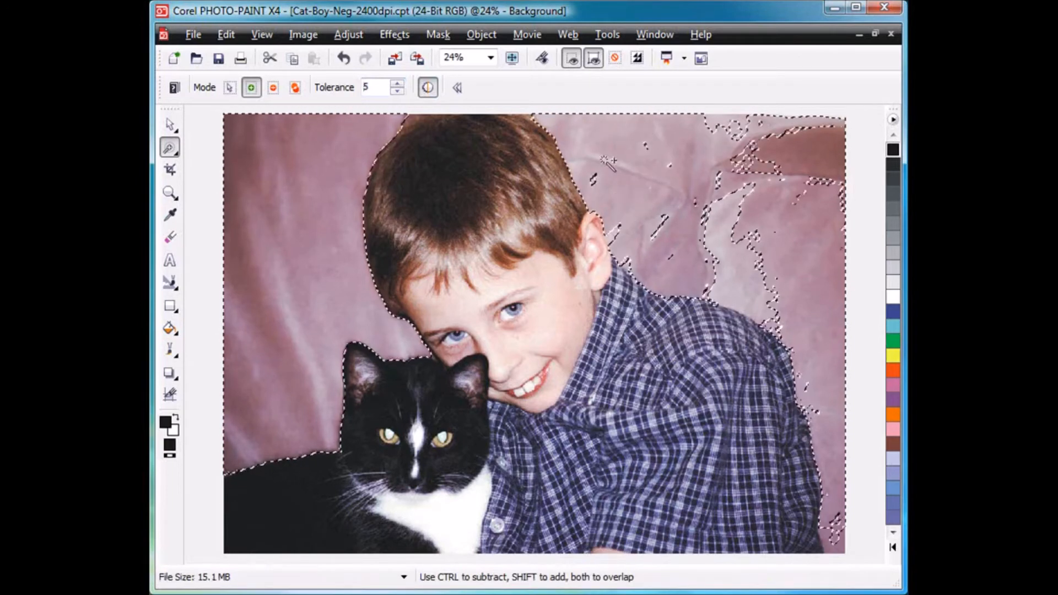
shift+click(716, 127)
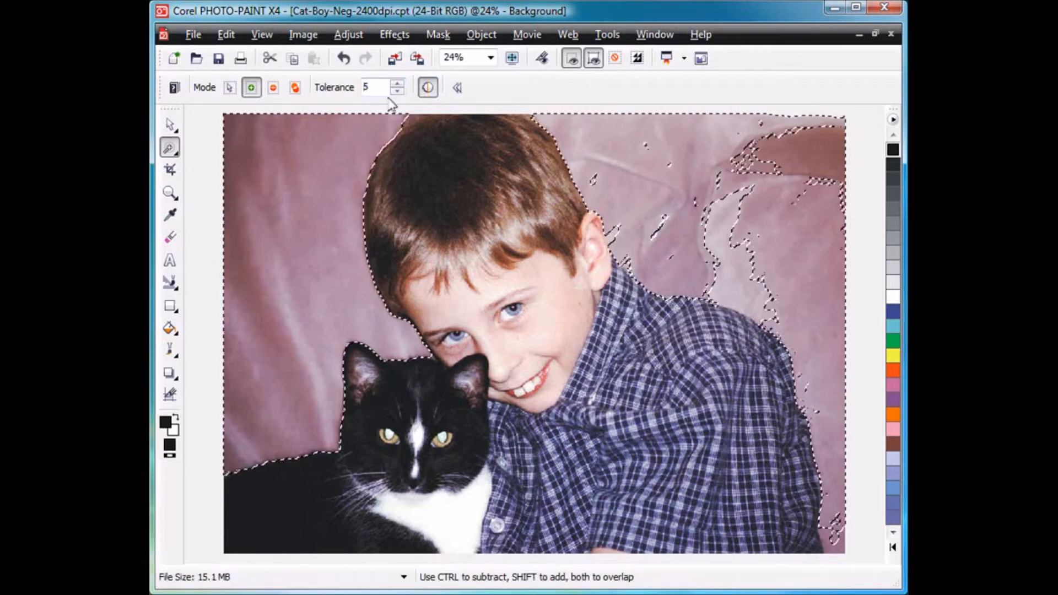
click(708, 295)
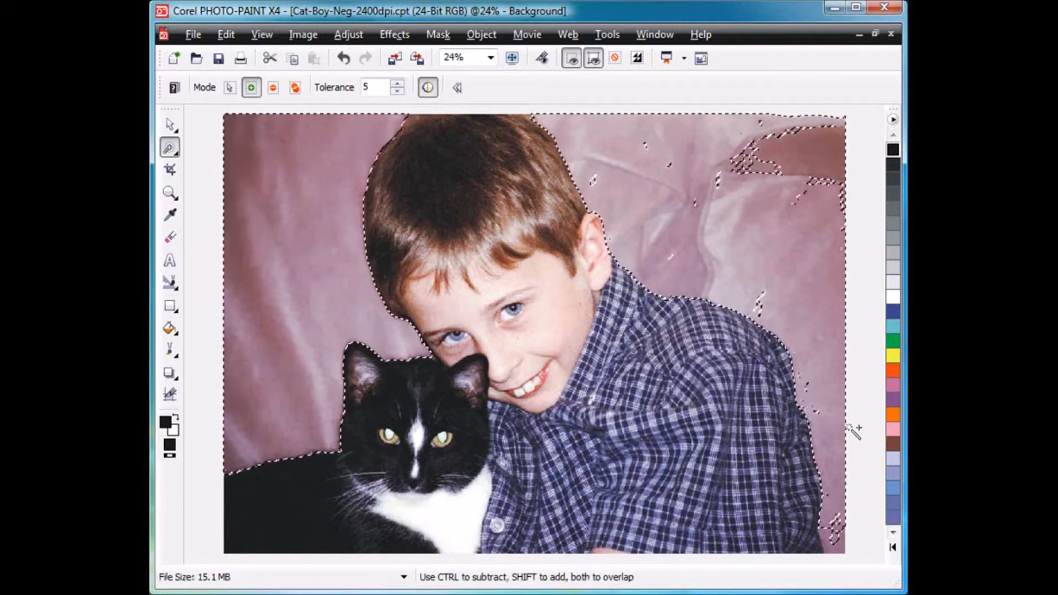
click(836, 545)
click(738, 161)
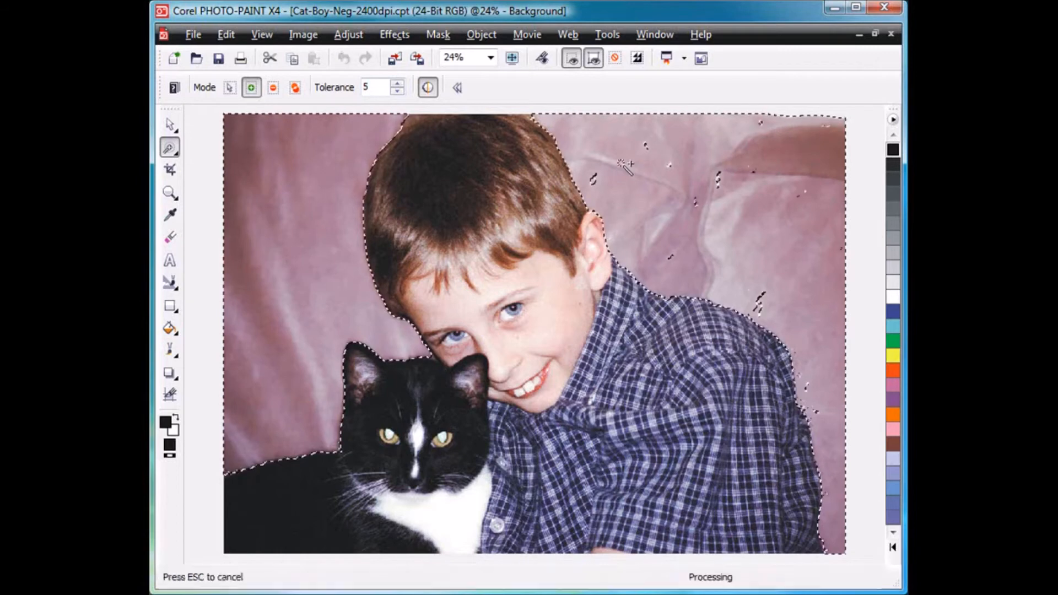
Remove the small holes from the background mask.
click(439, 35)
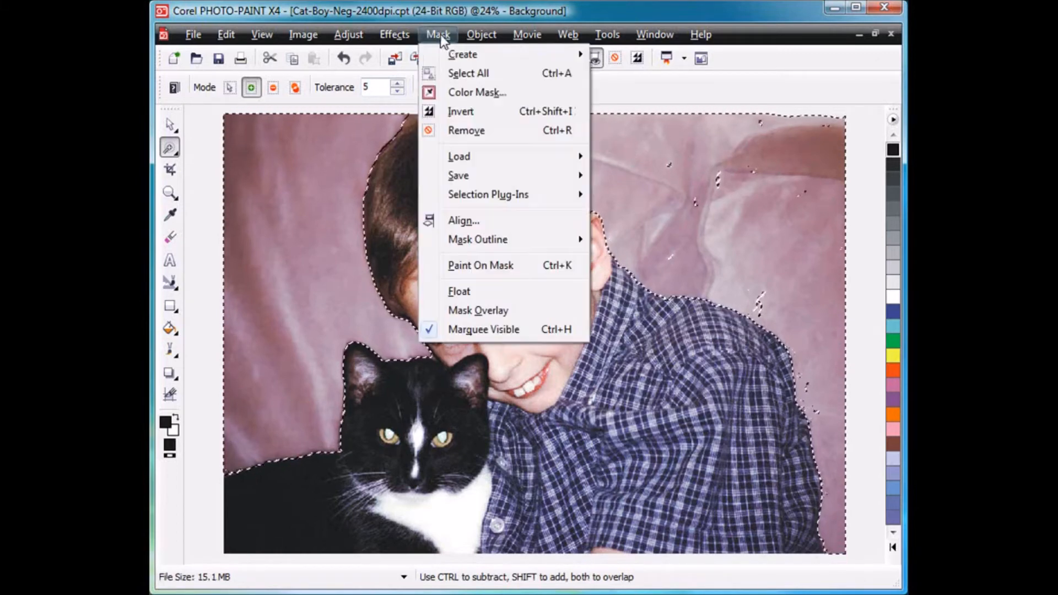
mouse_move(501, 246)
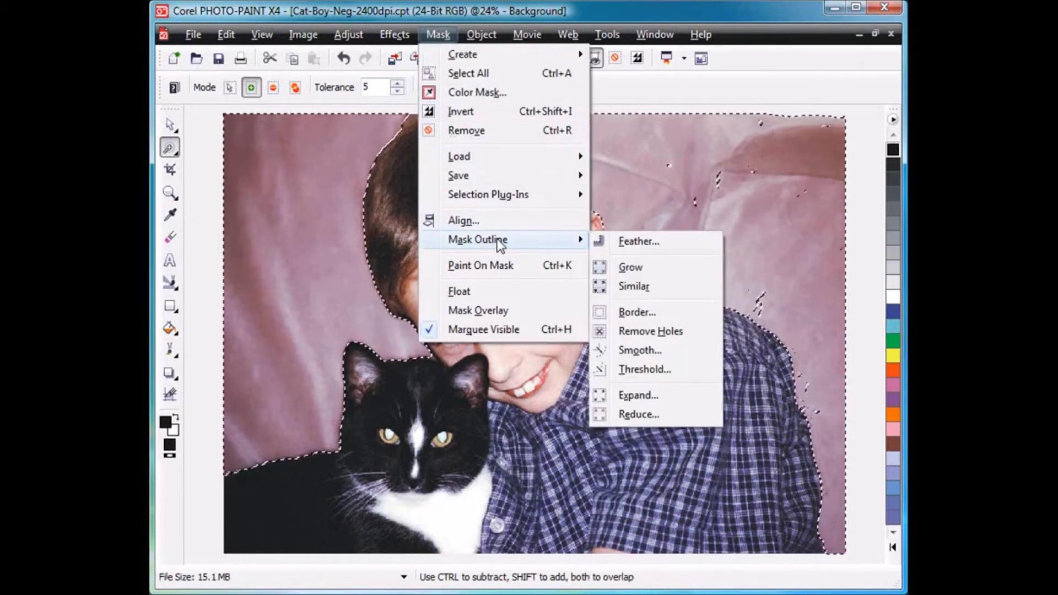
click(669, 334)
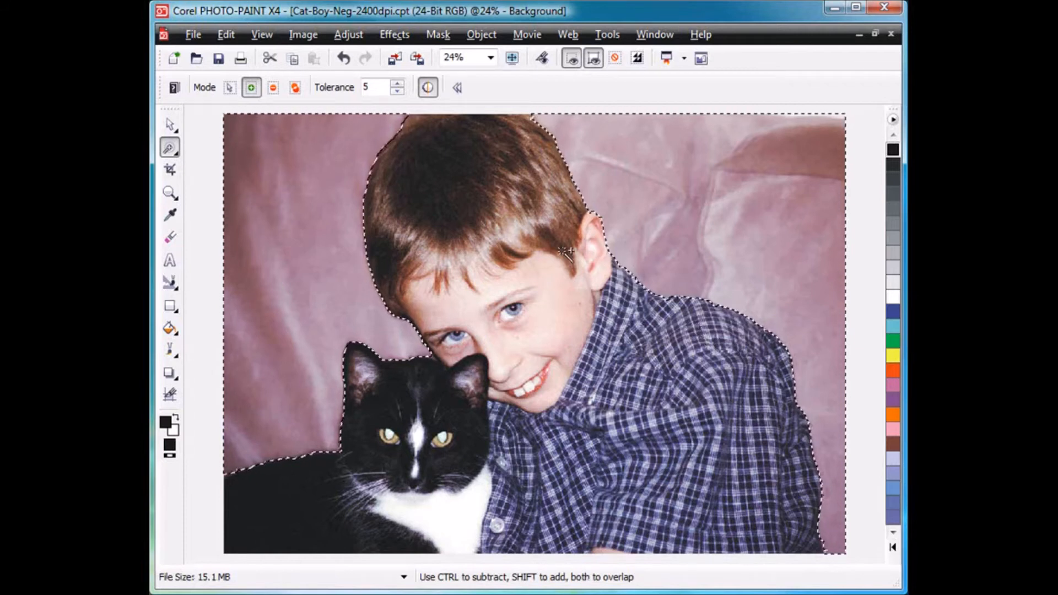
Feather the background mask with a width of 10 and Average direction.
click(438, 34)
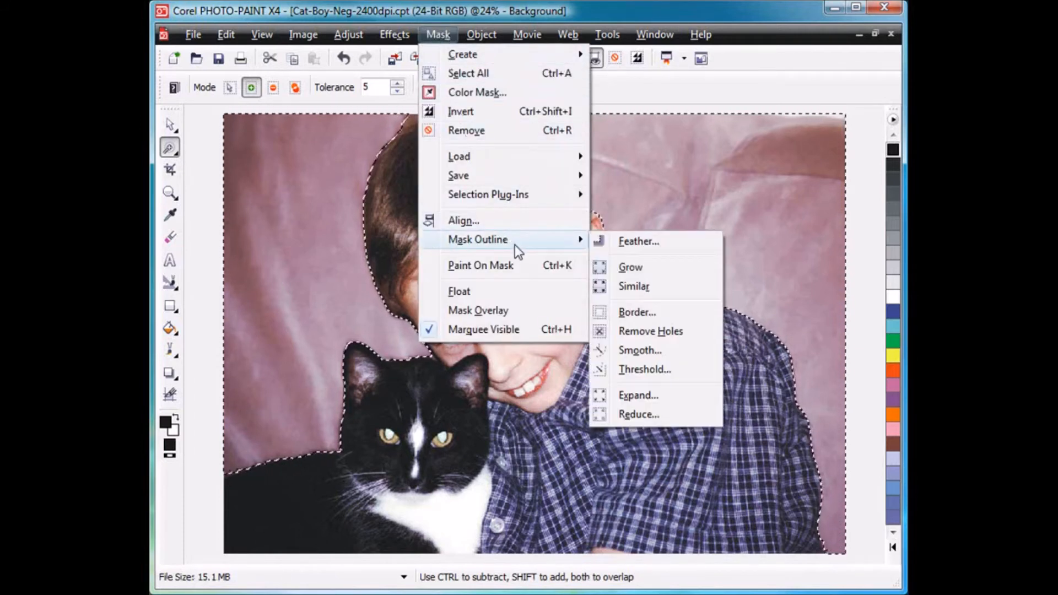
click(642, 240)
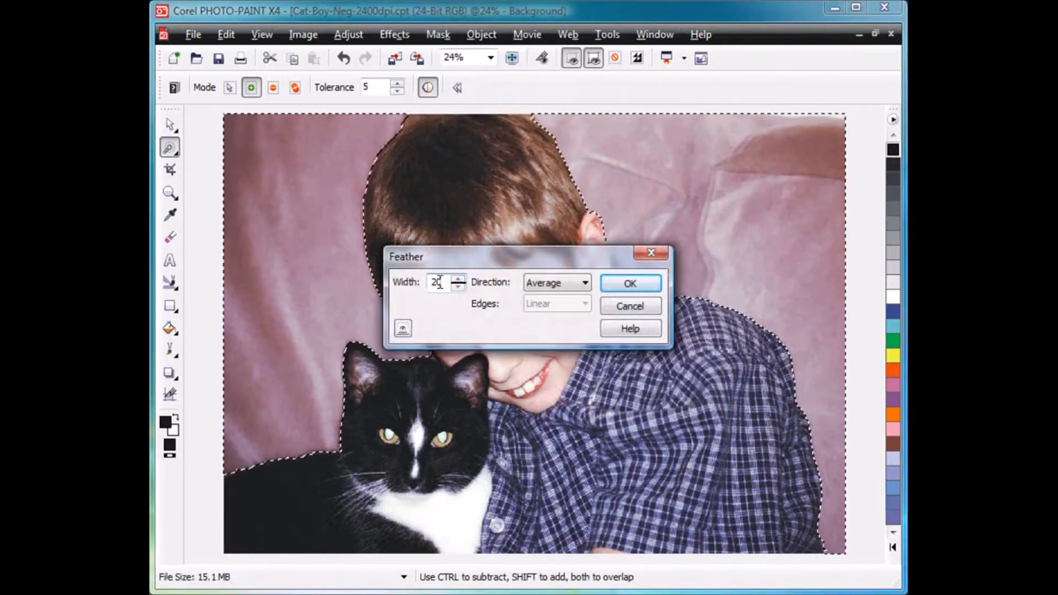
text(10)
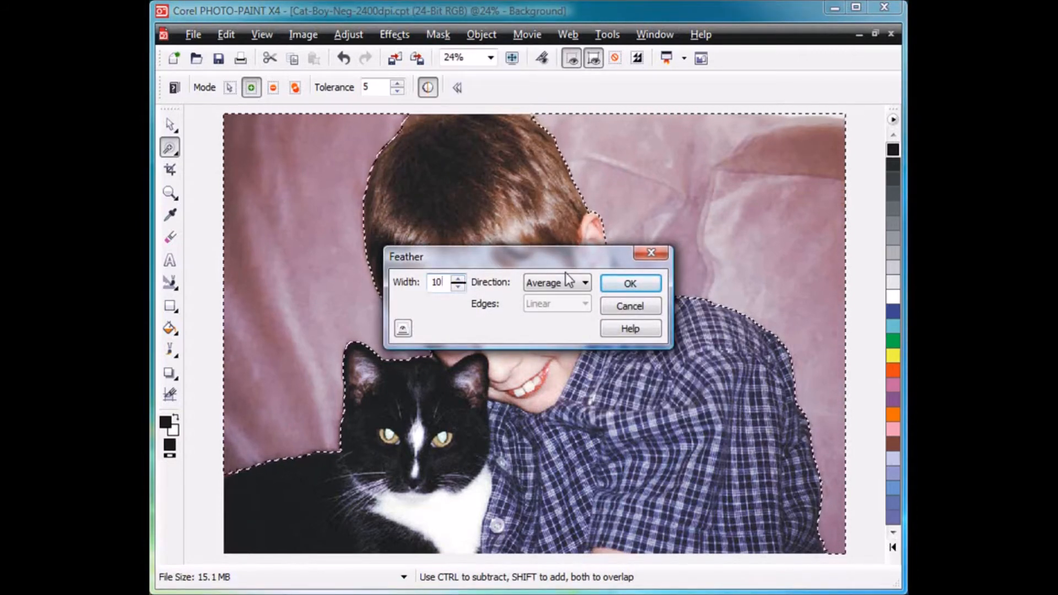
click(629, 283)
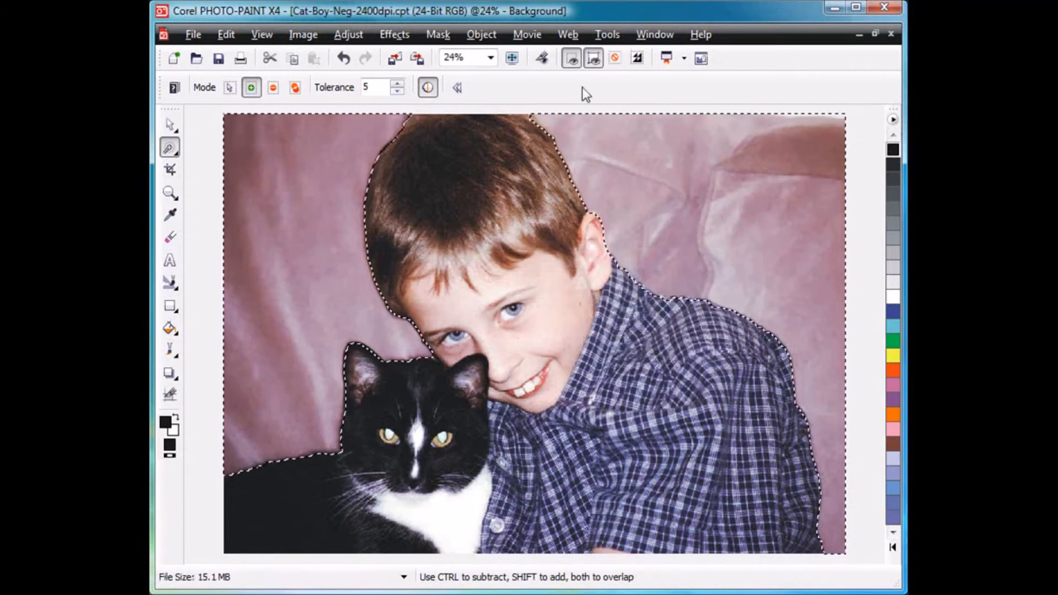
Hide the mask marquee while keeping the background mask active.
click(573, 58)
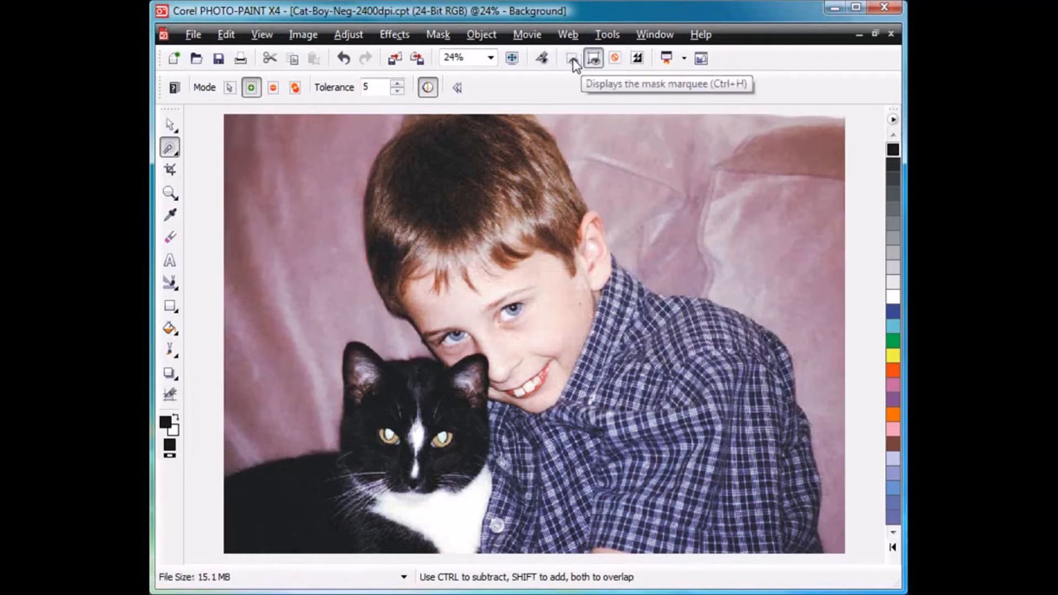
click(573, 58)
click(573, 58)
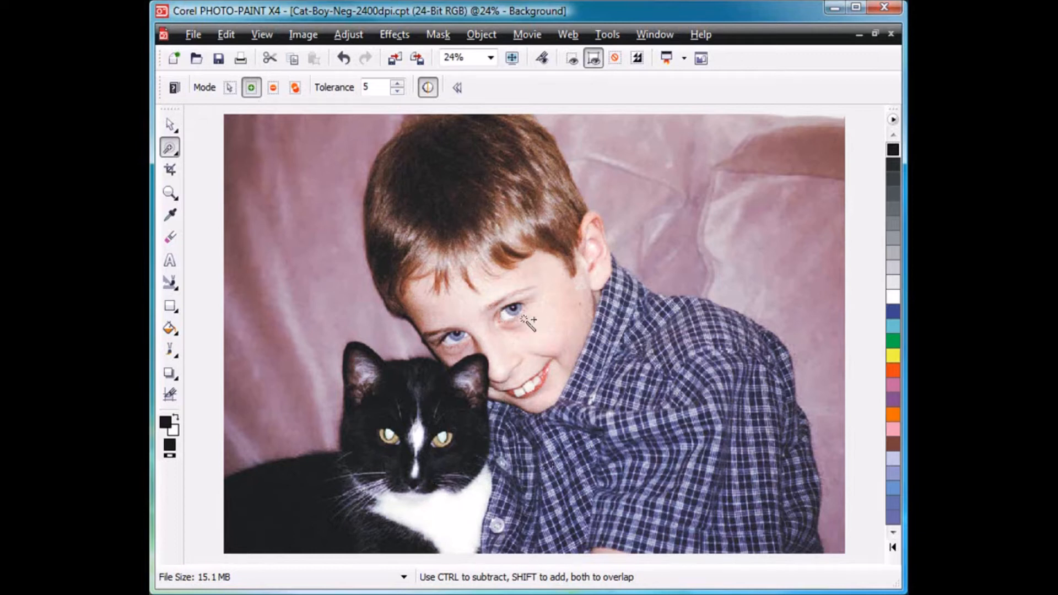
Apply the Dabble art-stroke effect to the masked background with the Ice Cube style, size 1.
click(394, 35)
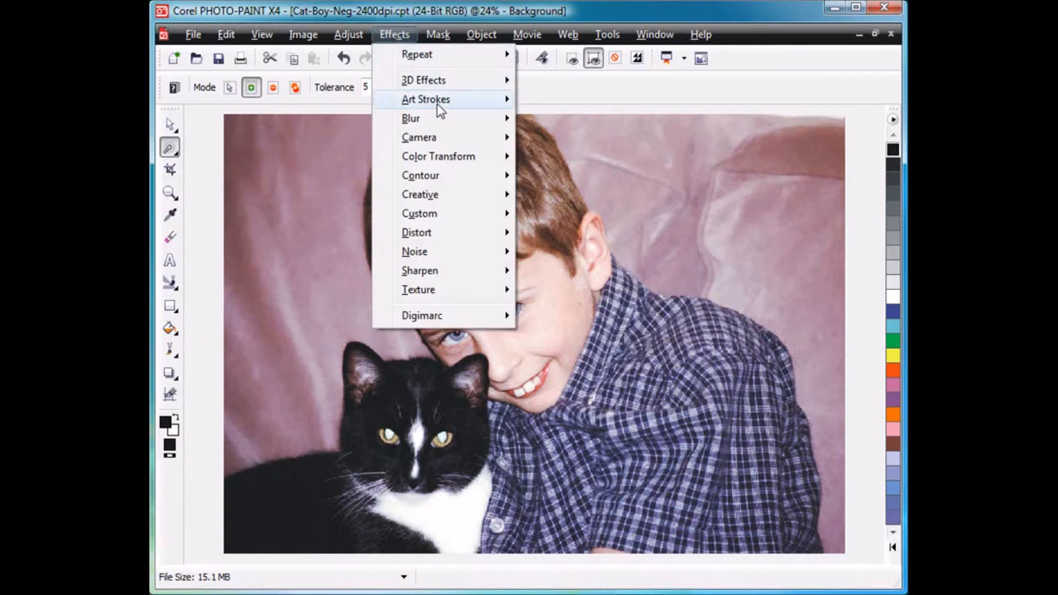
mouse_move(438, 105)
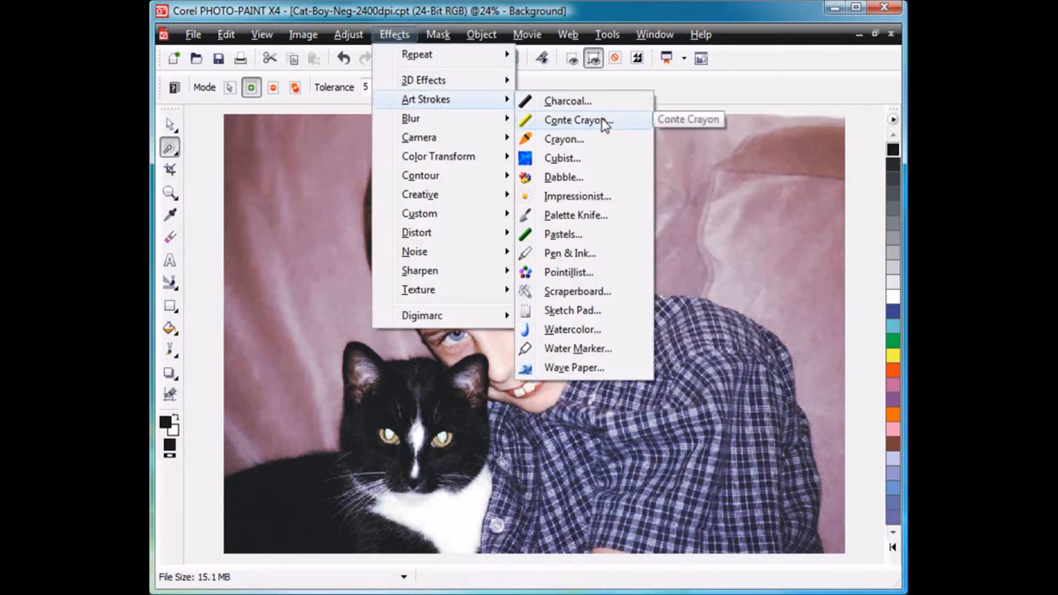
click(580, 179)
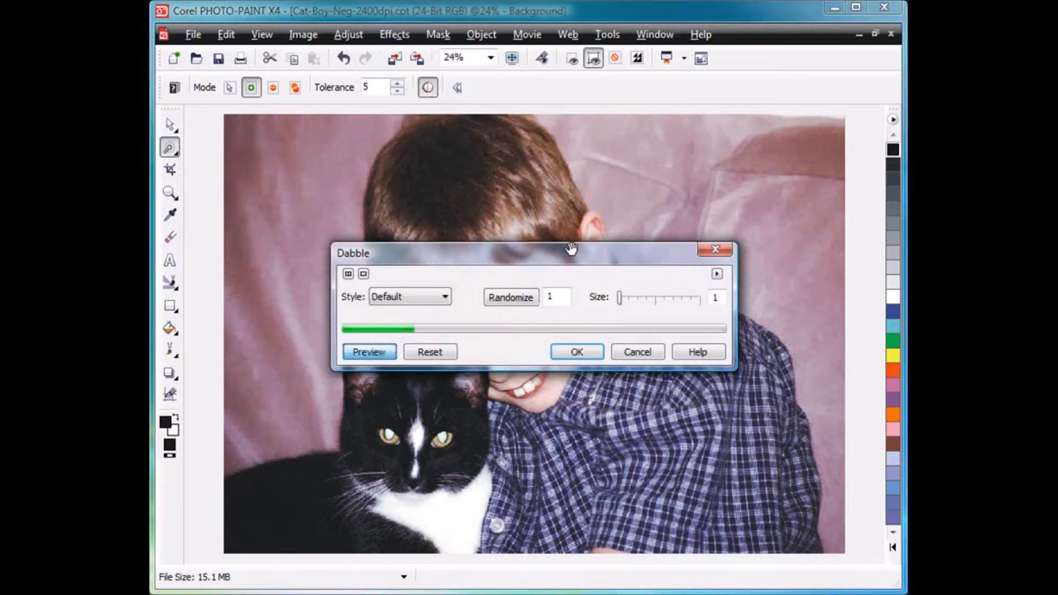
mouse_move(571, 259)
mouse_down()
mouse_move(735, 64)
mouse_move(724, 33)
mouse_up()
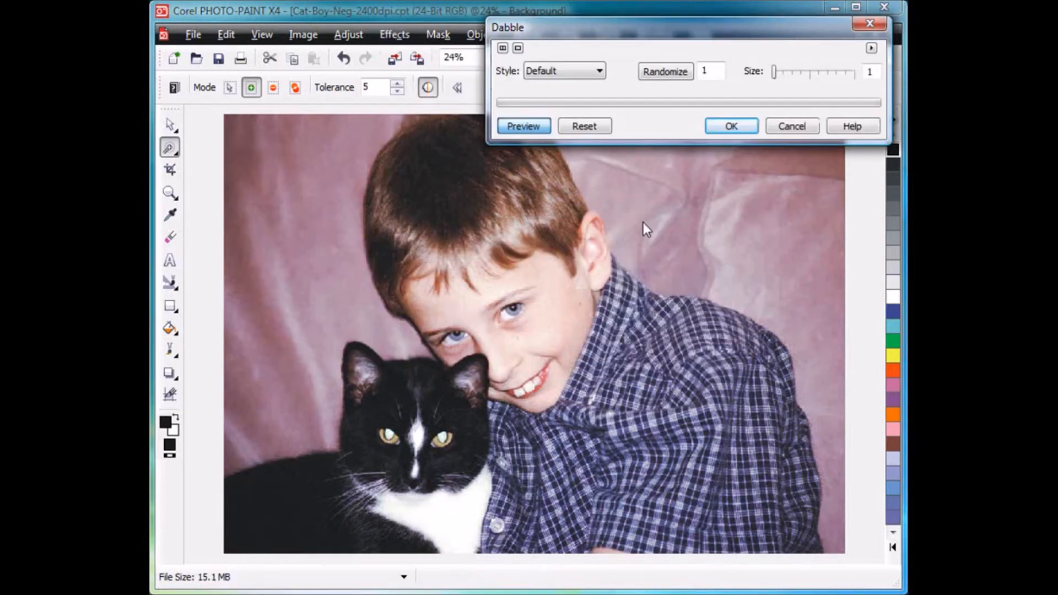
click(601, 71)
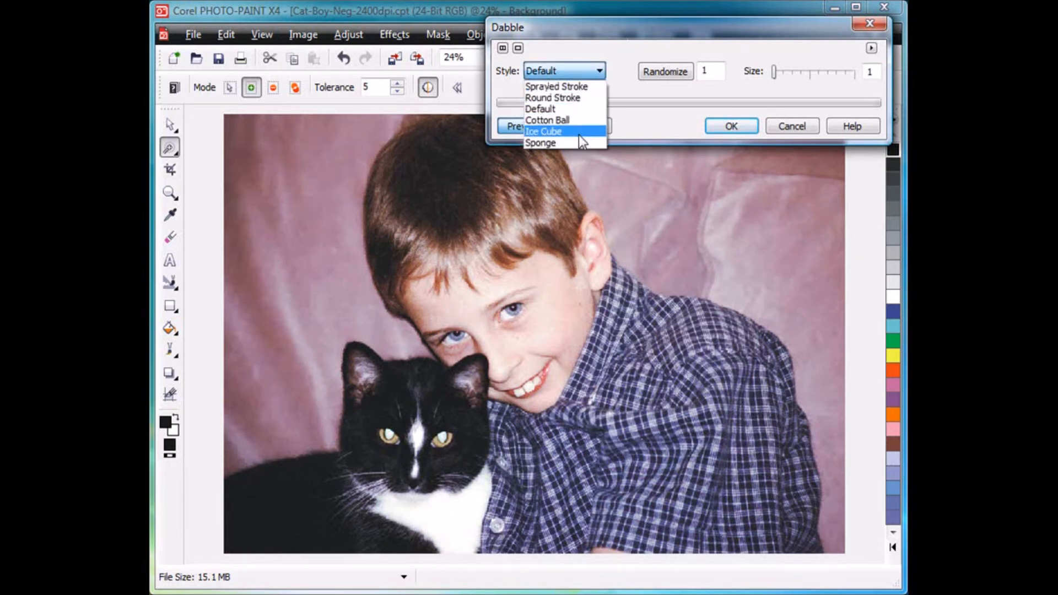
click(581, 133)
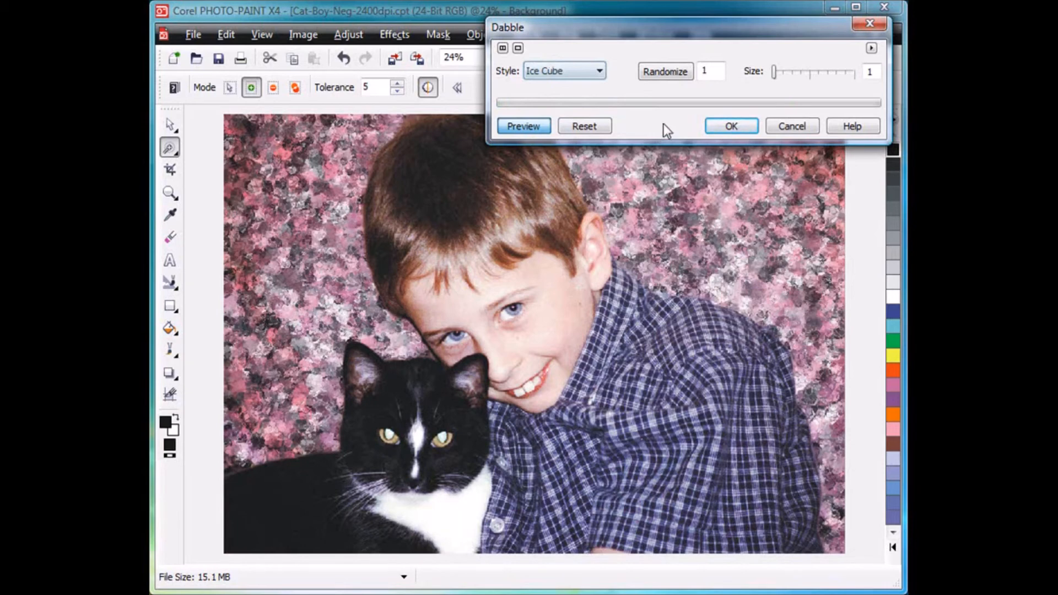
click(741, 127)
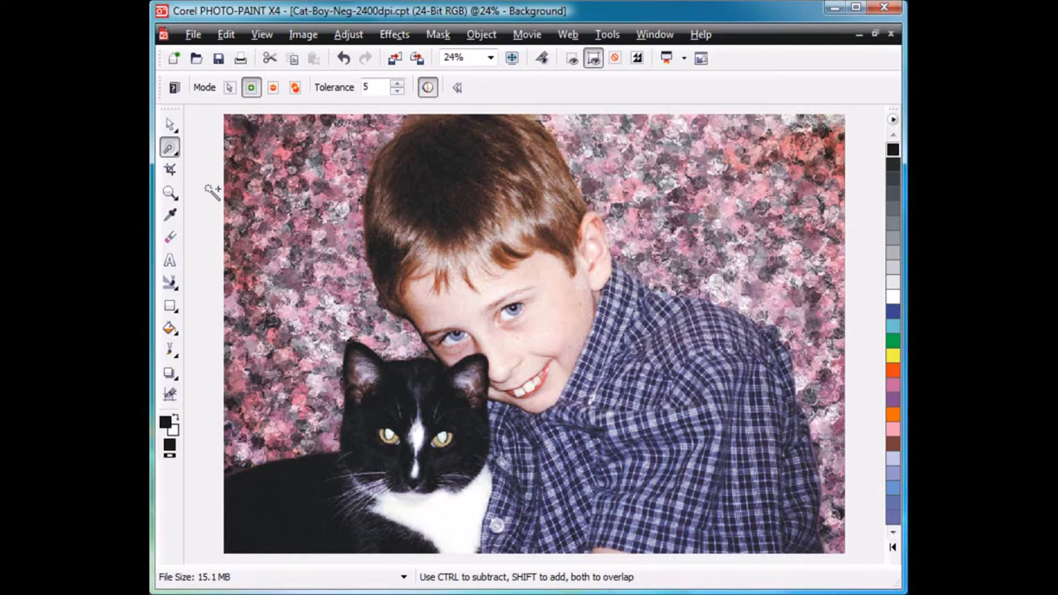
Crop the image to an area about 20 by 20 mm around the boy's face and the cat's head.
click(170, 169)
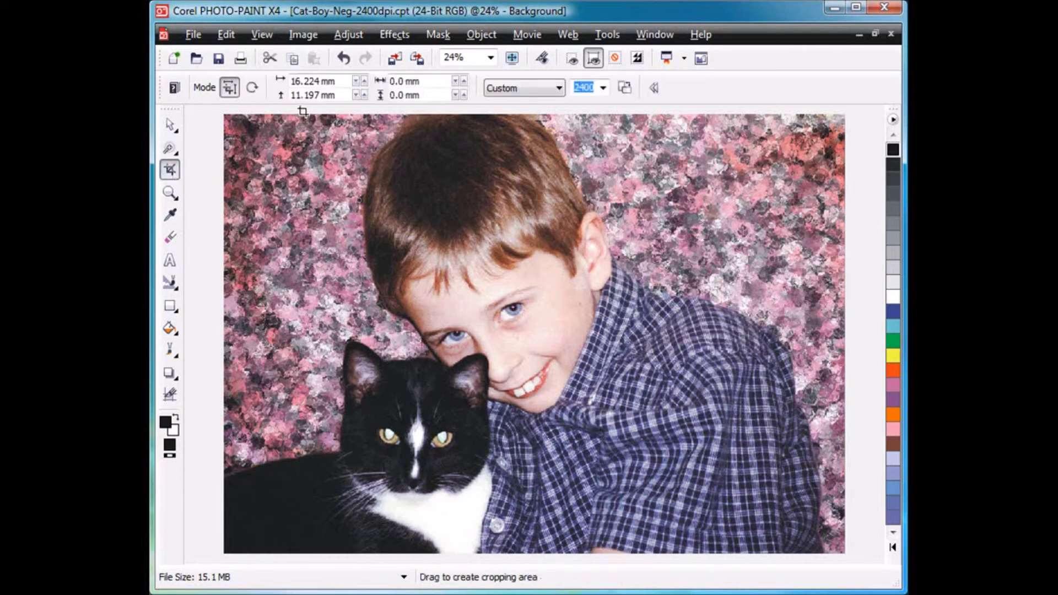
drag(296, 112, 660, 506)
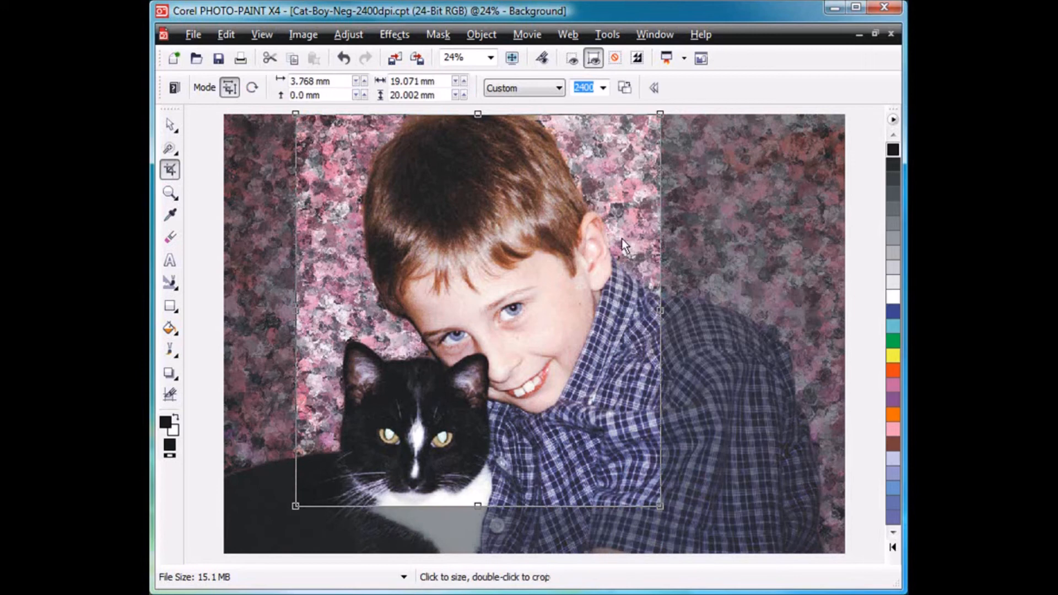
drag(660, 310, 672, 311)
double_click(530, 290)
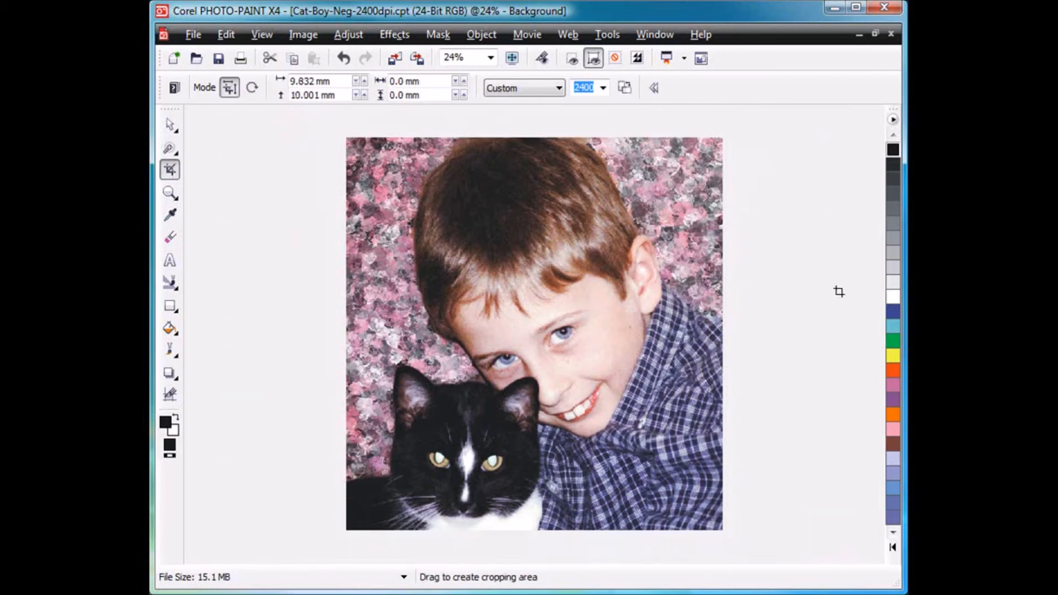